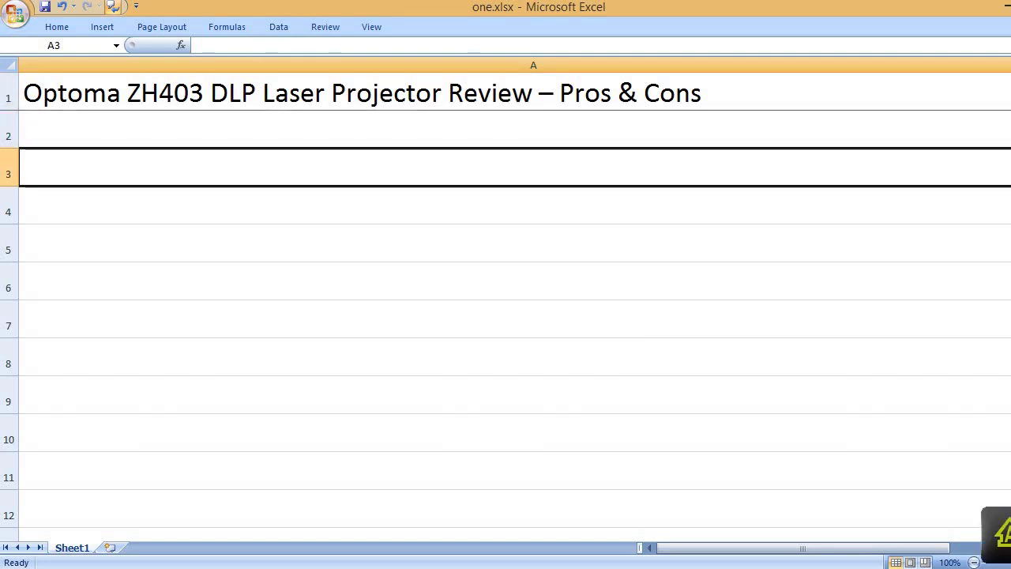
Enter the PROS heading, then 'Very good picture quality' and 'High brightness - suitable for a well-lit room'.
type("PR")
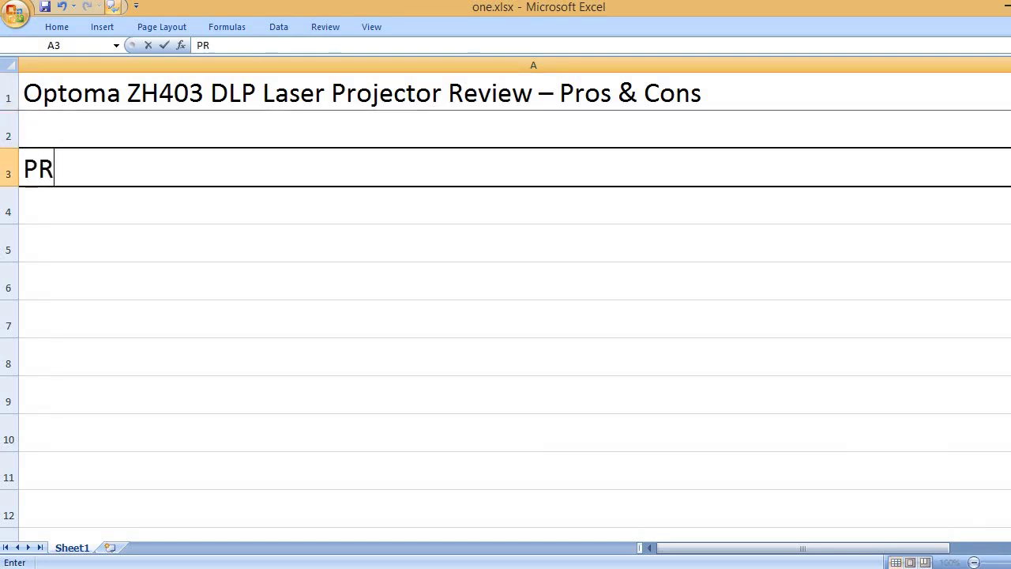
type("OS")
key("Return")
key("Return")
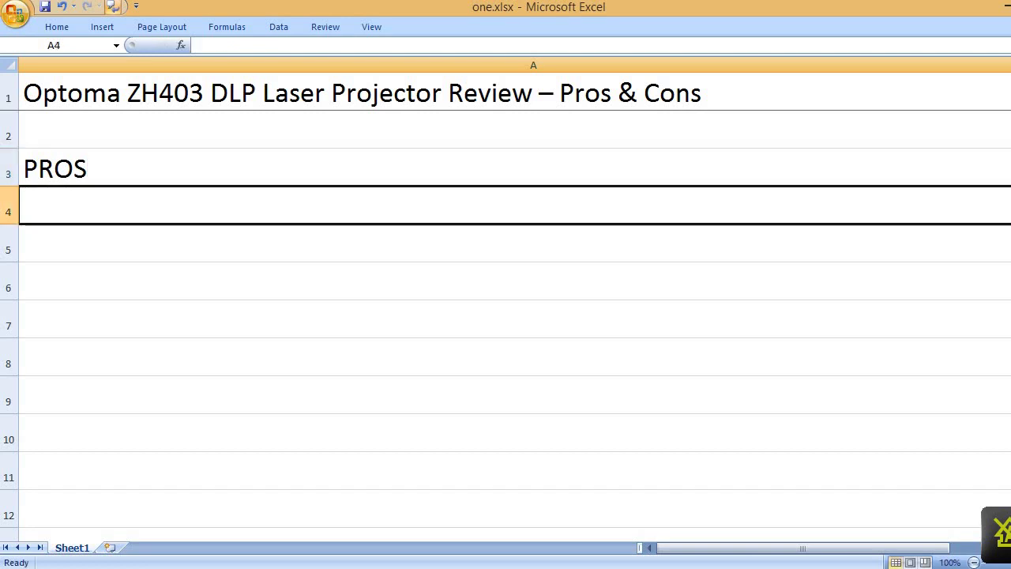
type("Very")
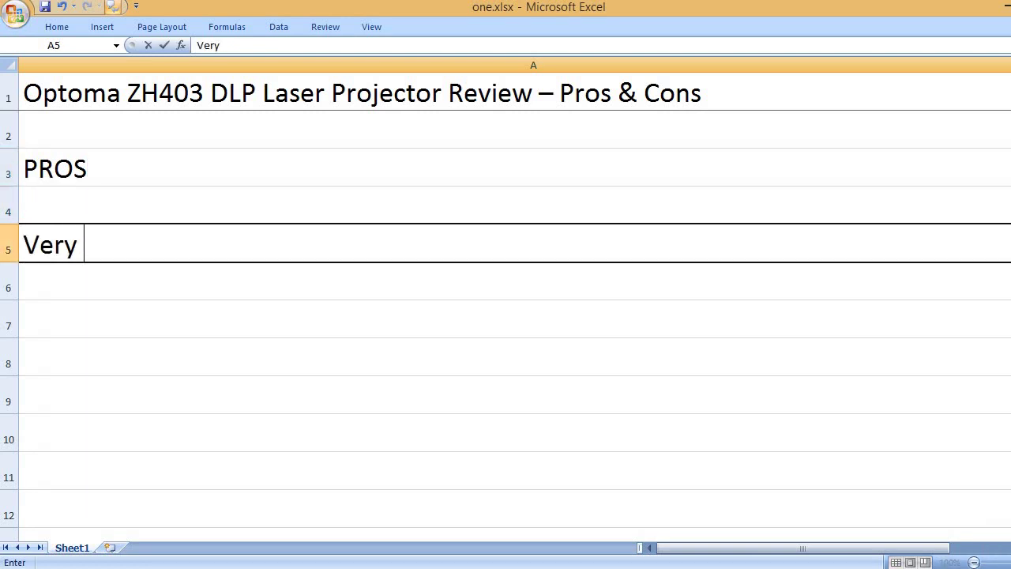
type(" good picture")
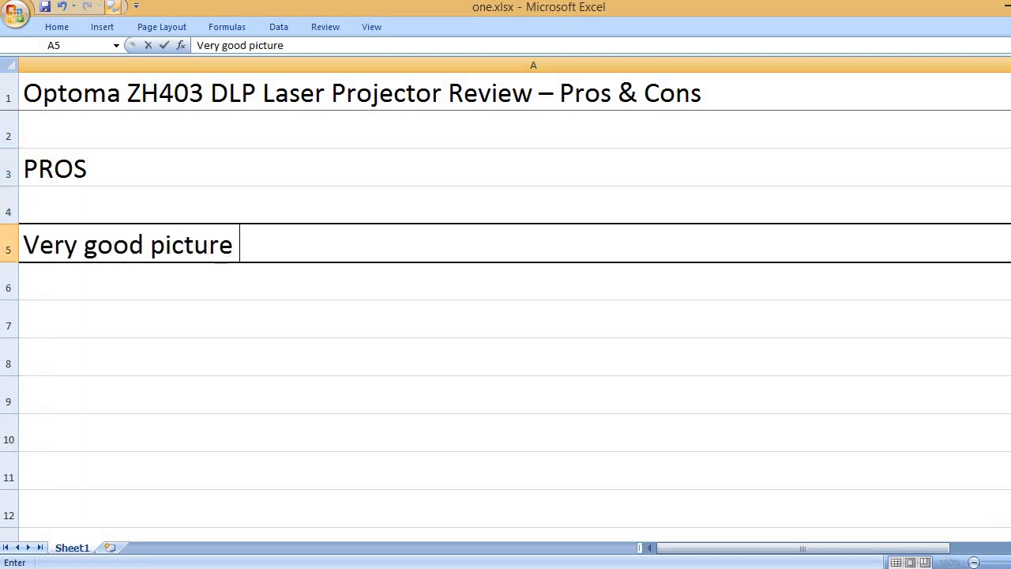
type(" qual")
key("Return")
key("Return")
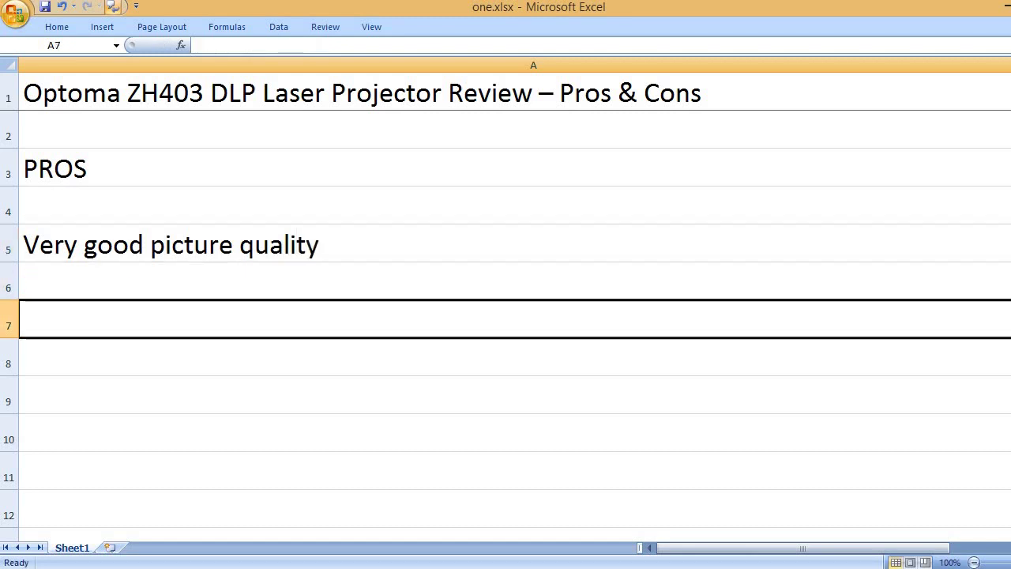
type("High brightness")
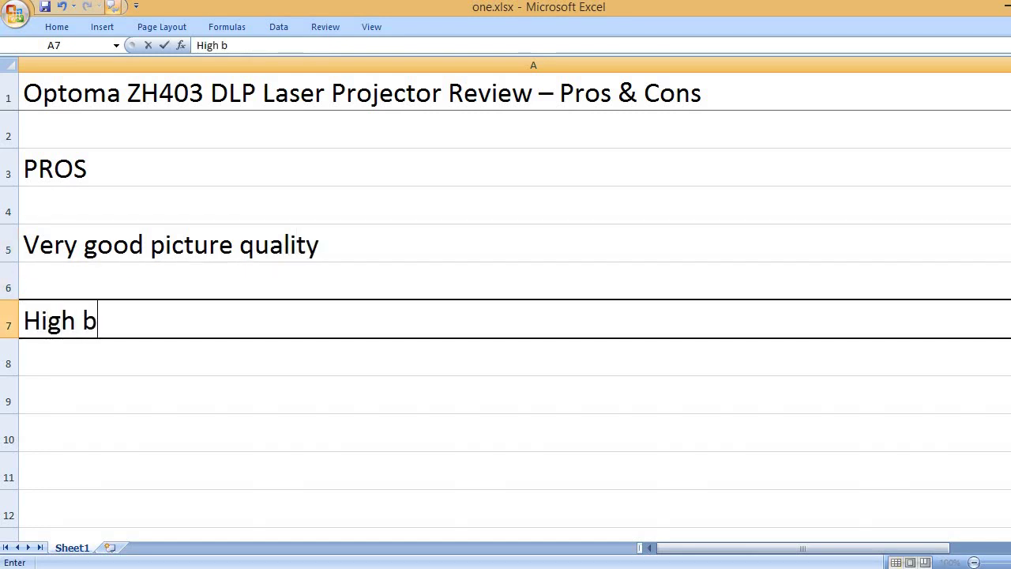
type(" -")
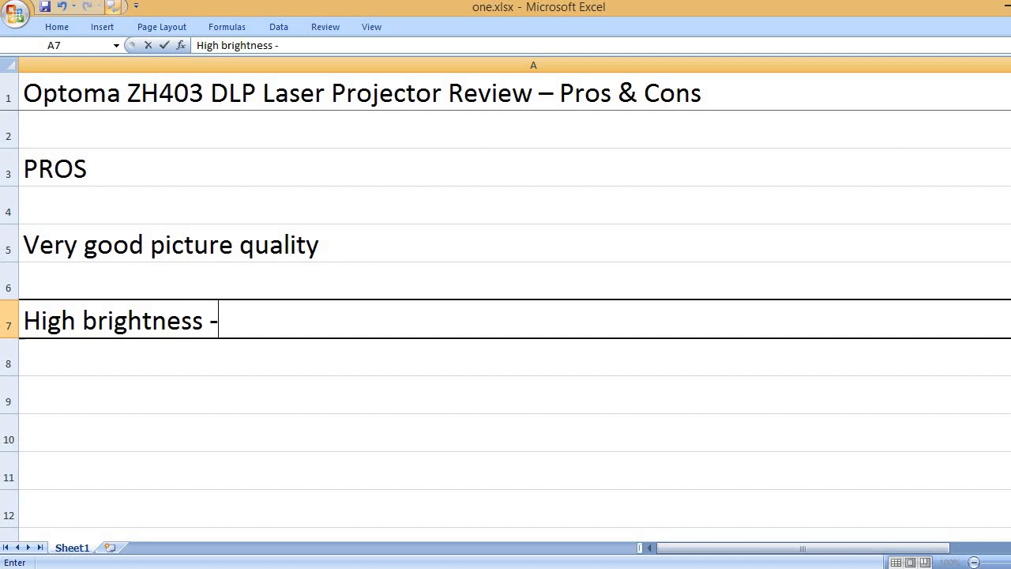
type(" suitable fo")
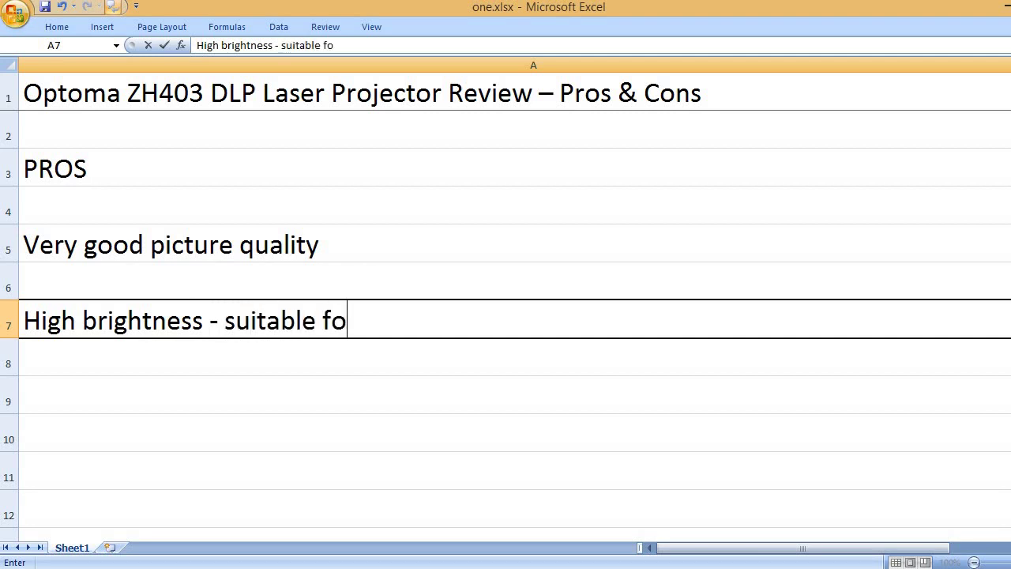
type("r a well-")
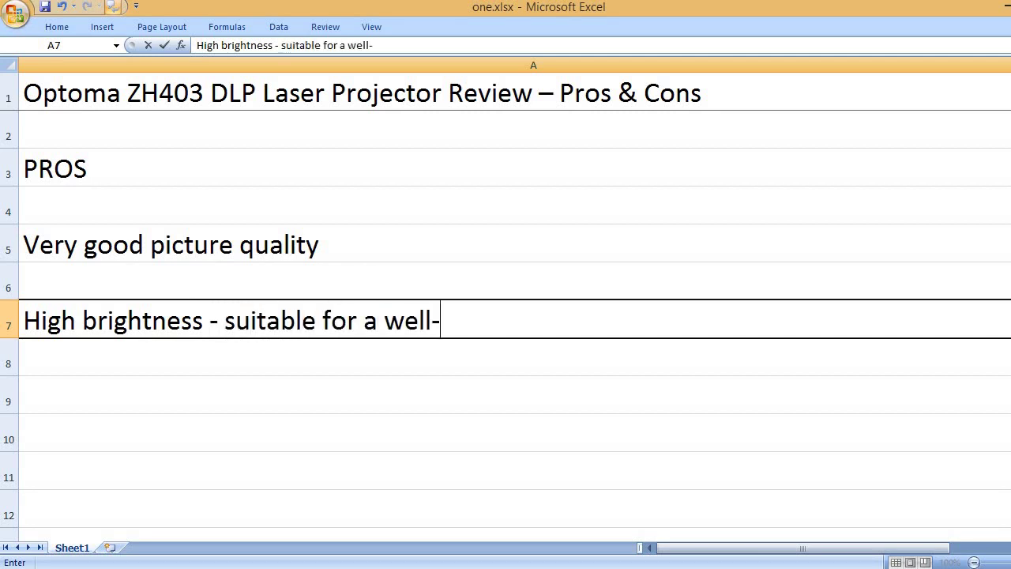
type("lit room")
key("Return")
key("Return")
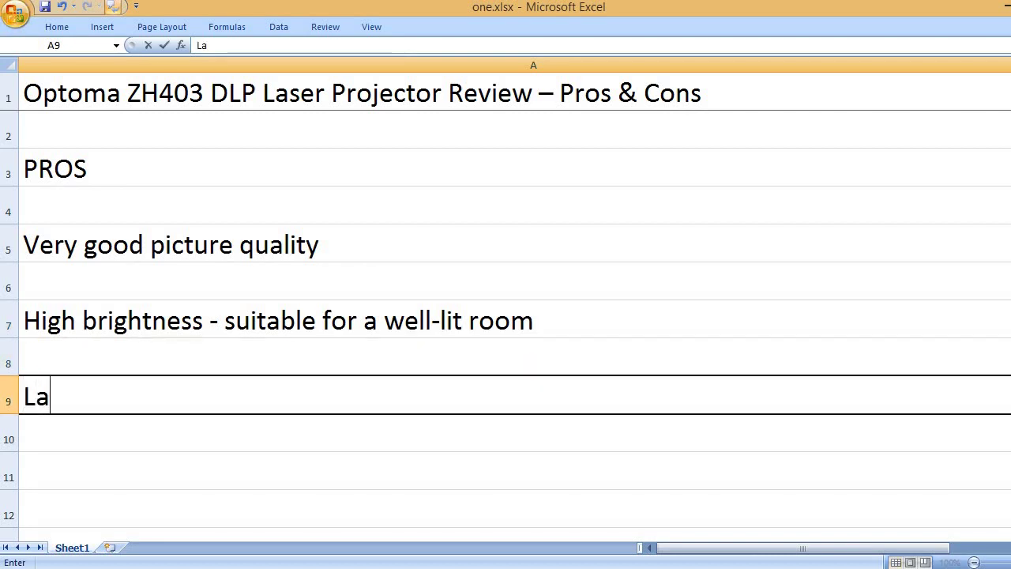
Add 'Laser light source with up to 30,000 hours life' and '3D support' on alternate rows.
type("ser")
type(" light so")
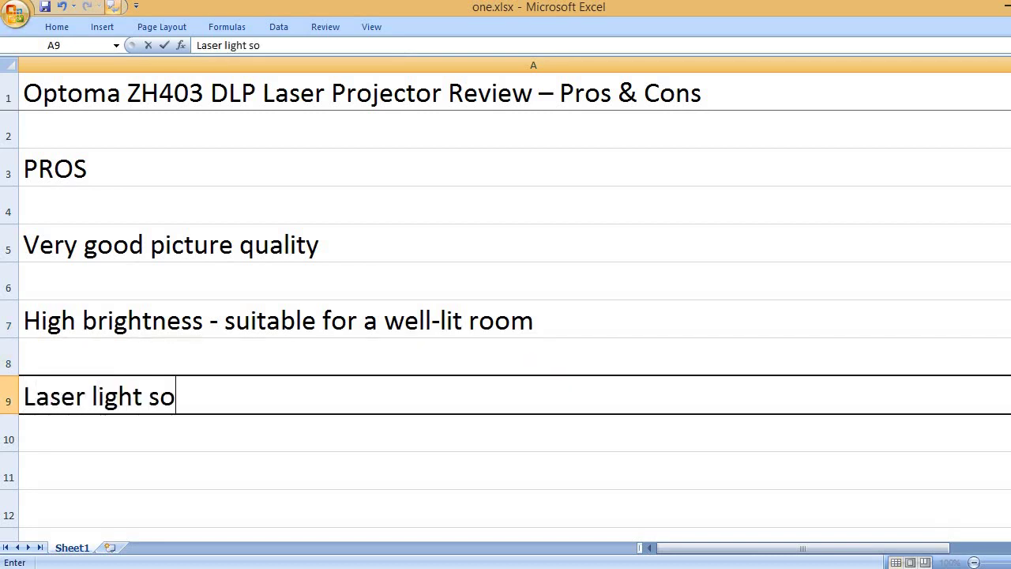
type("urce with up ")
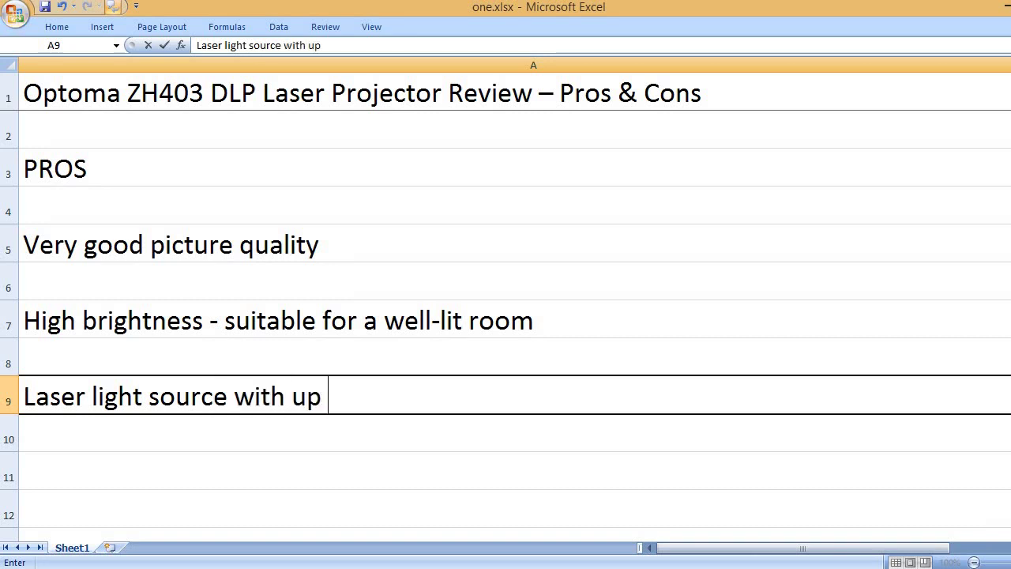
type("to 0,")
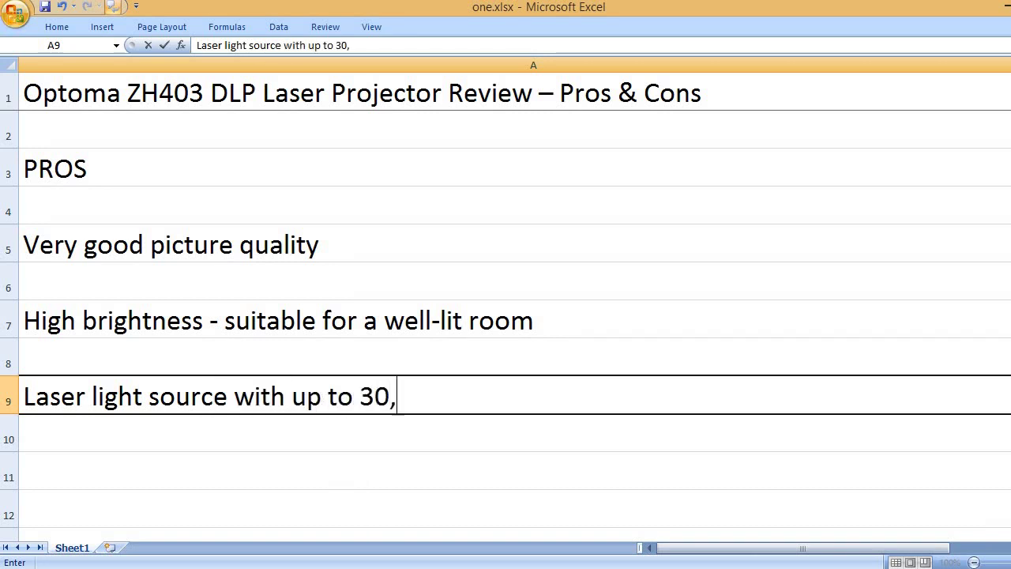
type("000 h")
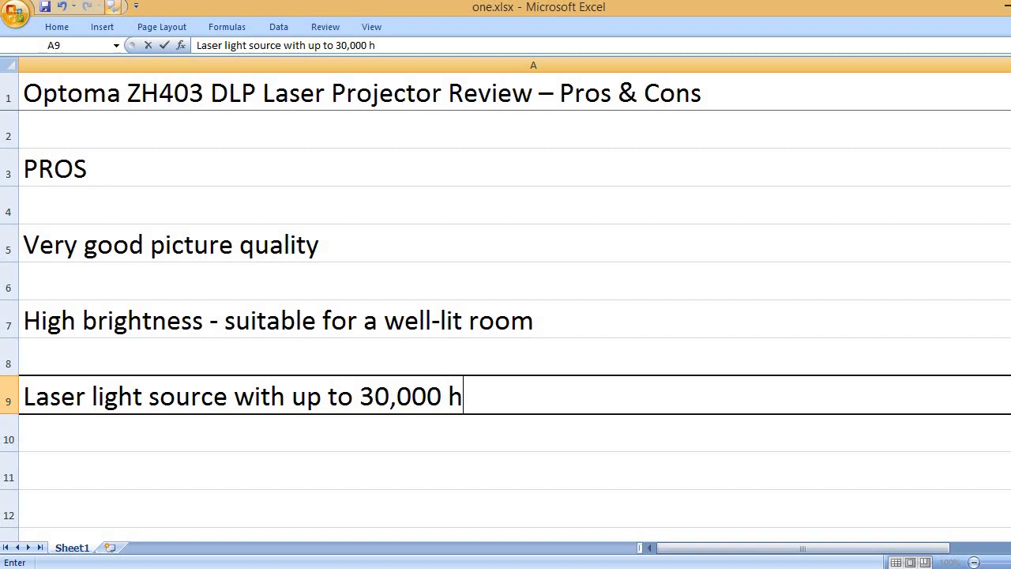
type("ourife")
key("Return")
key("Return")
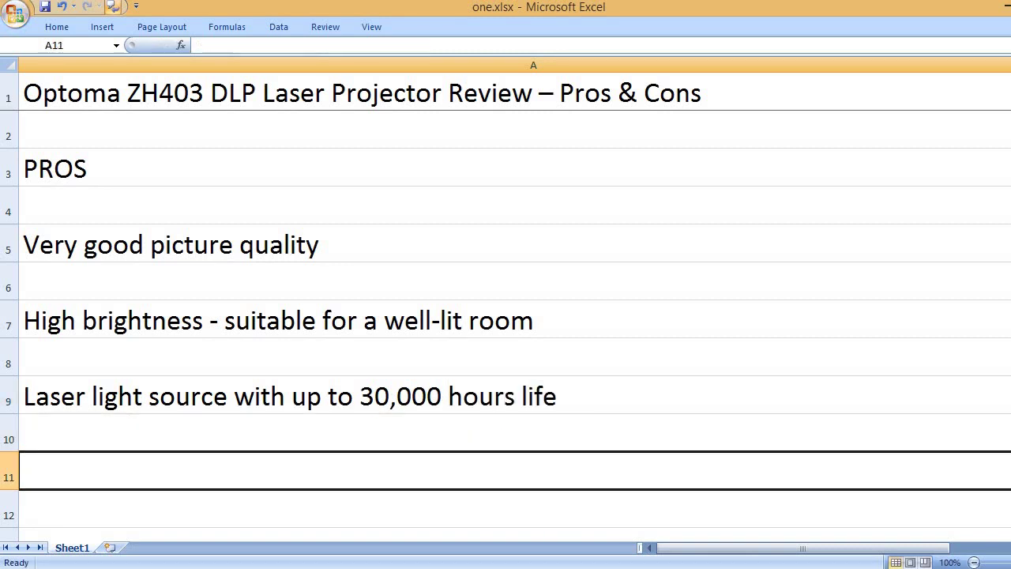
type("3")
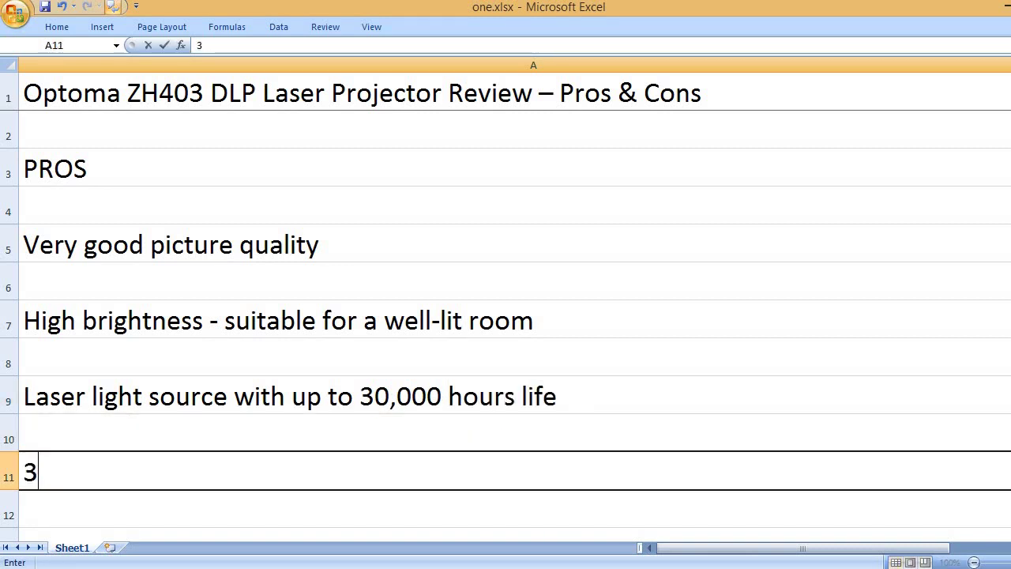
type("D support")
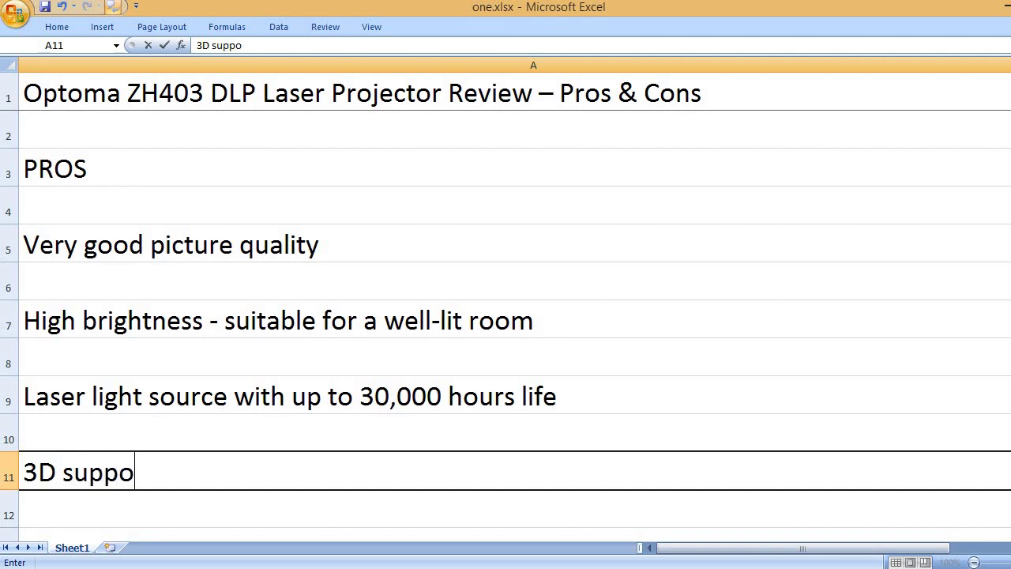
key("Return")
key("Return")
Add the pros 'Silent operation', 'Low heat generation' and 'Perfect brightness even in daylight'.
type("Sile")
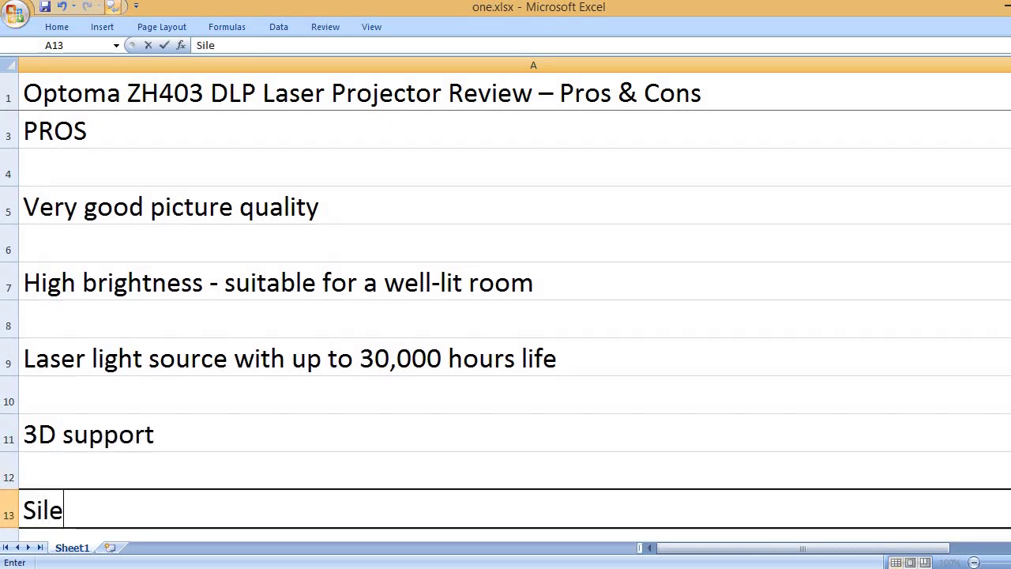
type("nt operation")
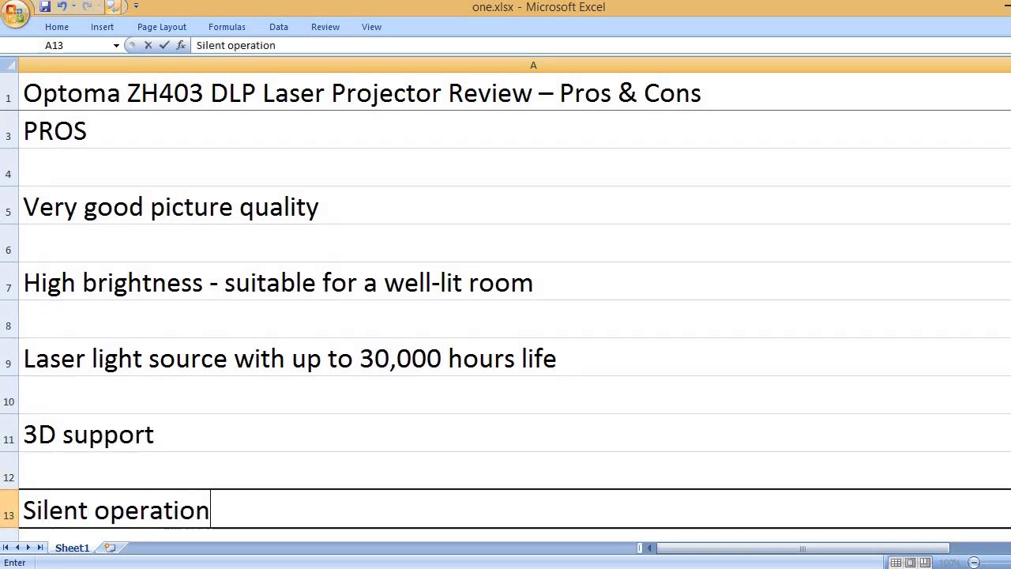
key("Return")
key("Return")
type("Low ")
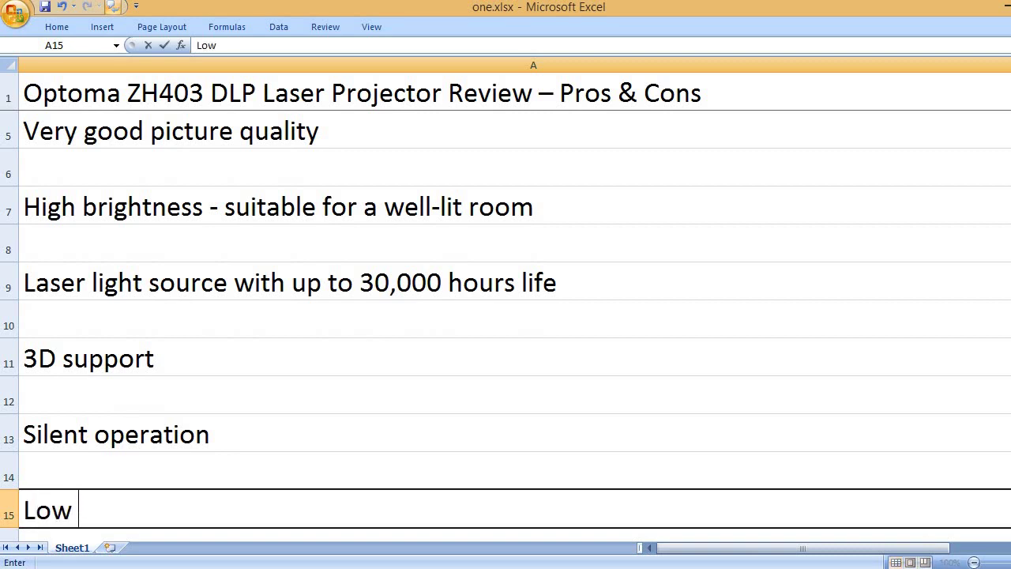
type("heat generation")
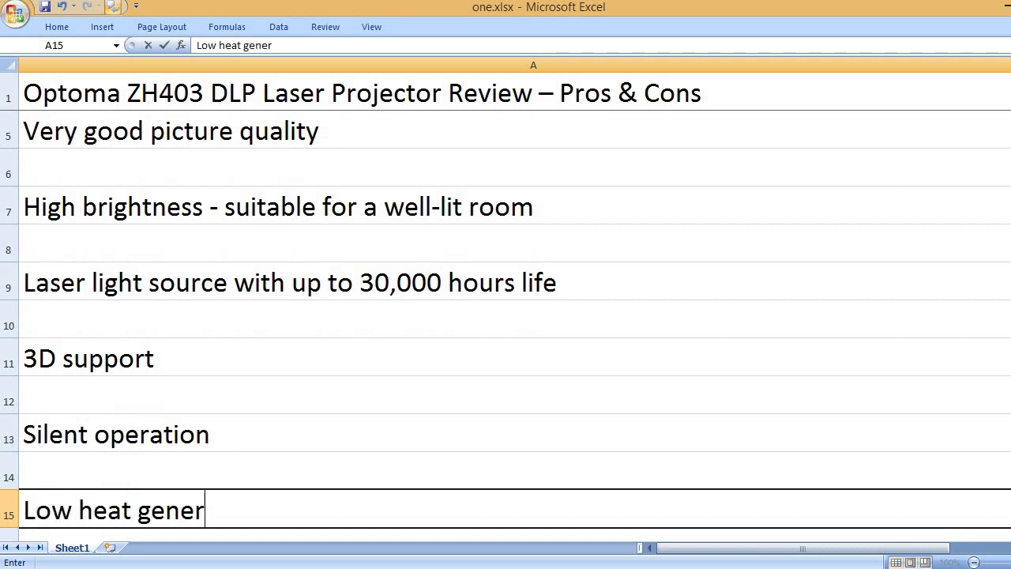
key("Return")
key("Return")
type("Perfect br")
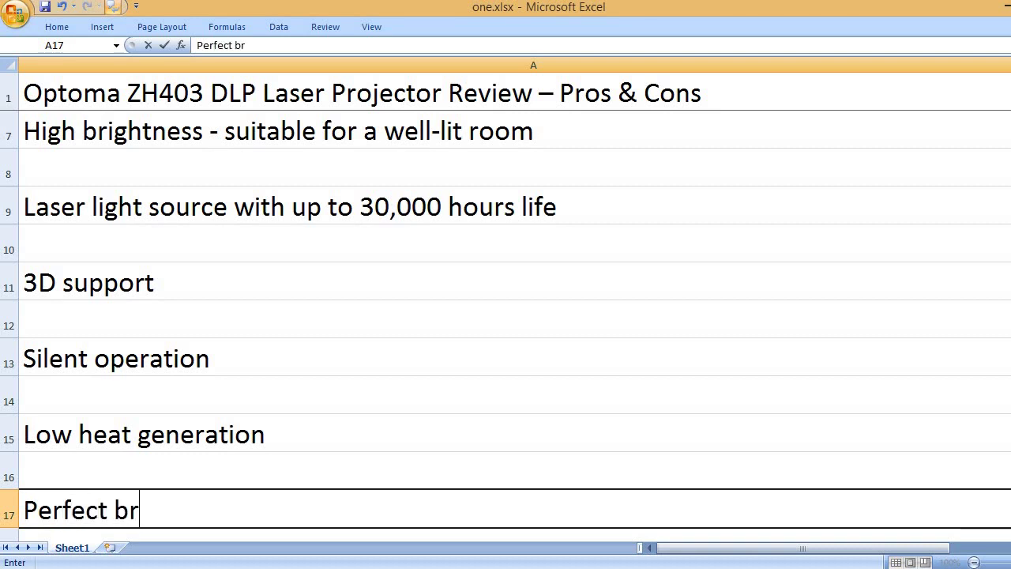
type("ightness eve")
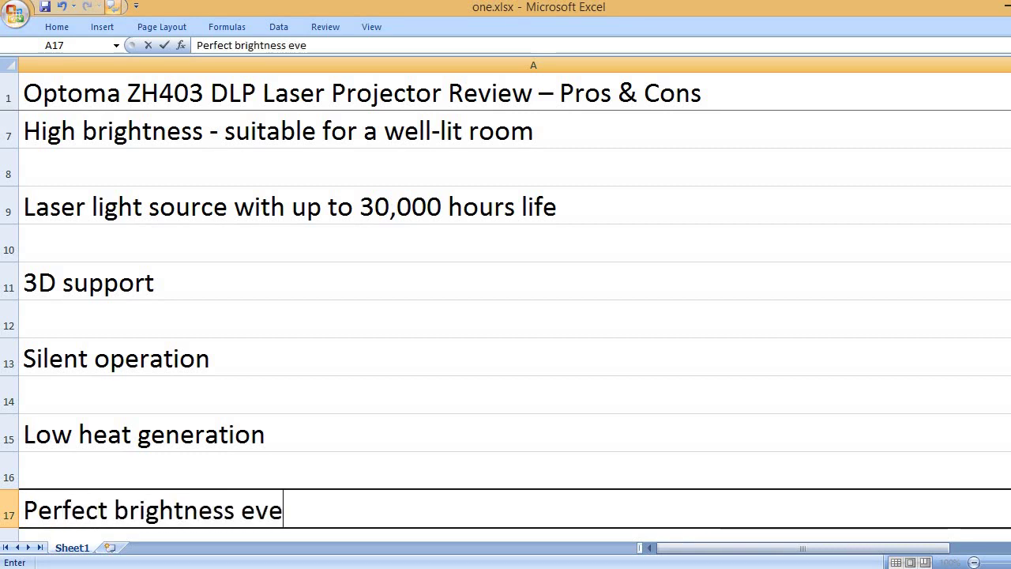
type("n in dayli")
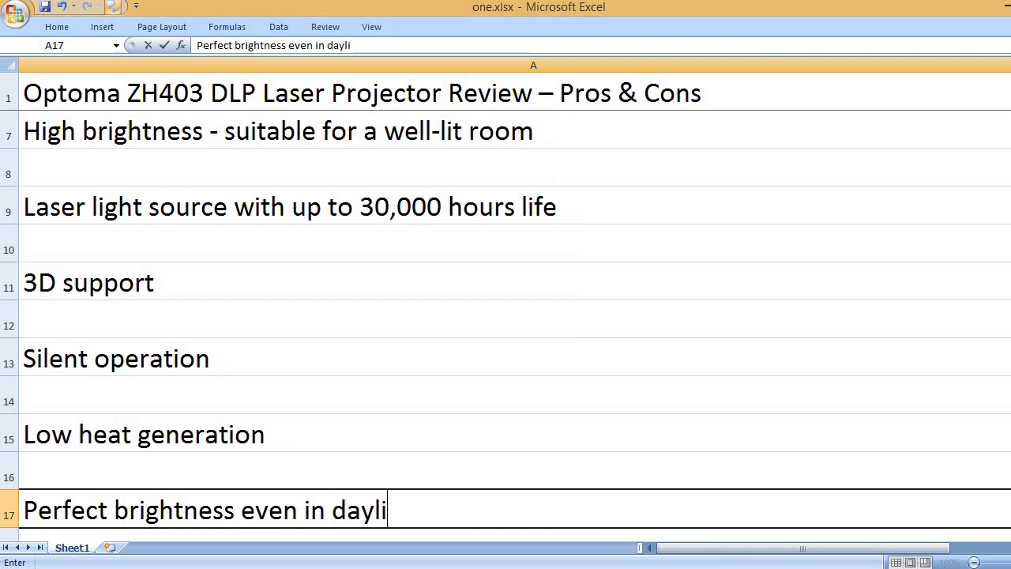
type("gh")
key("BackSpace")
type("ght")
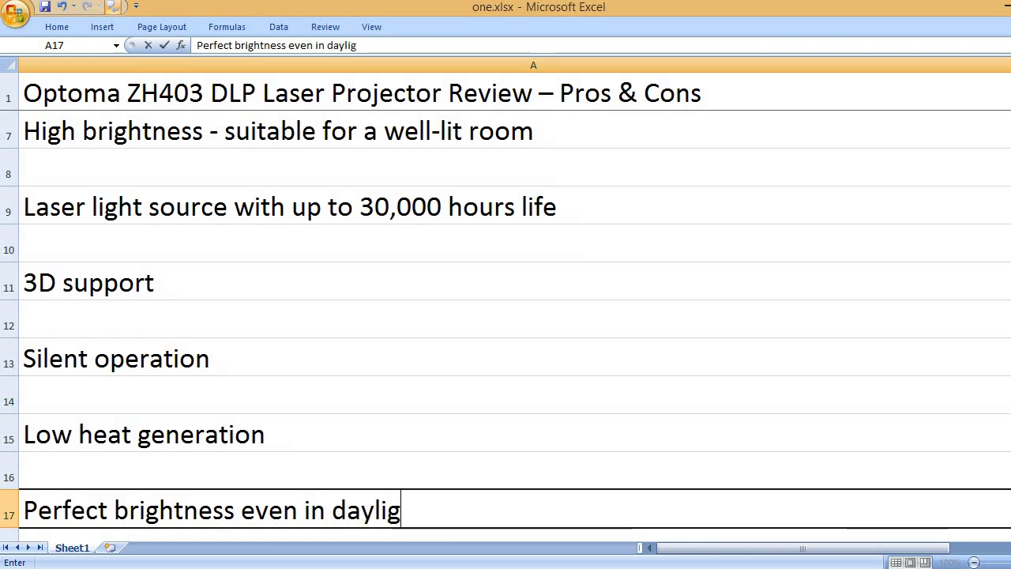
key("Return")
key("Return")
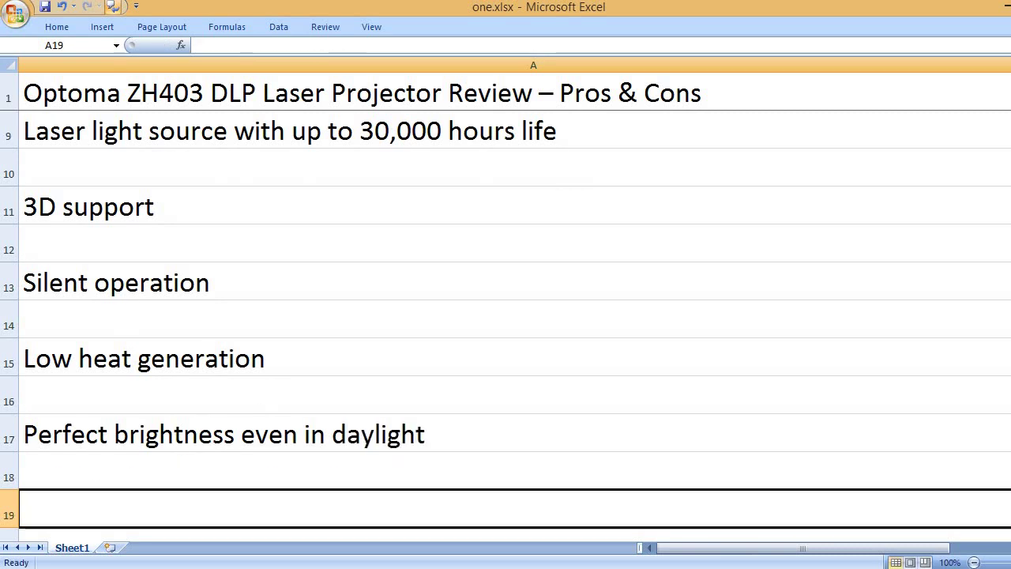
Add 'Very good contrast and colors', 'Easy setup', 'Affordable', and begin 'Optoma is a big name for projectors'.
type("Very good")
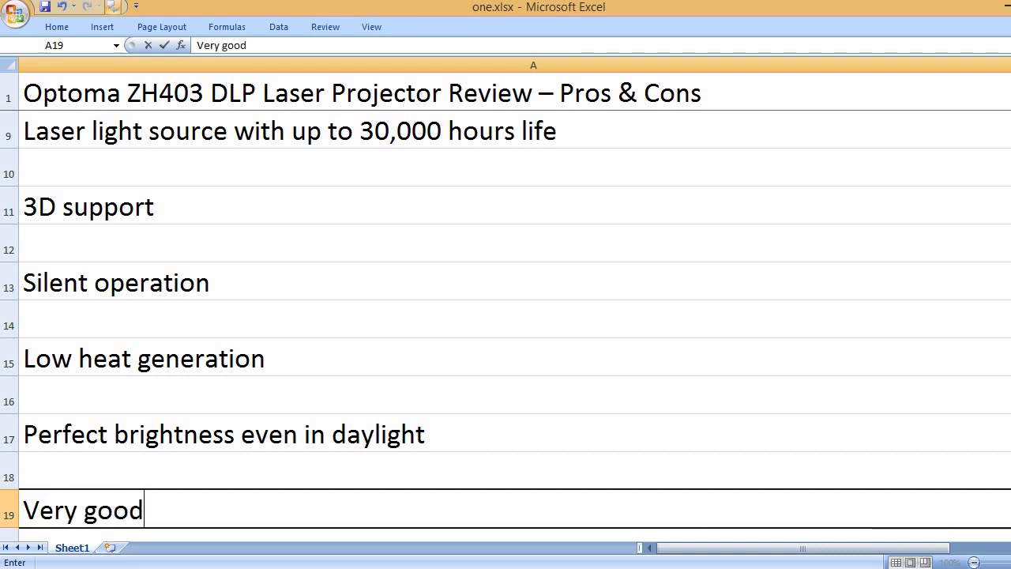
type(" contrast and colo")
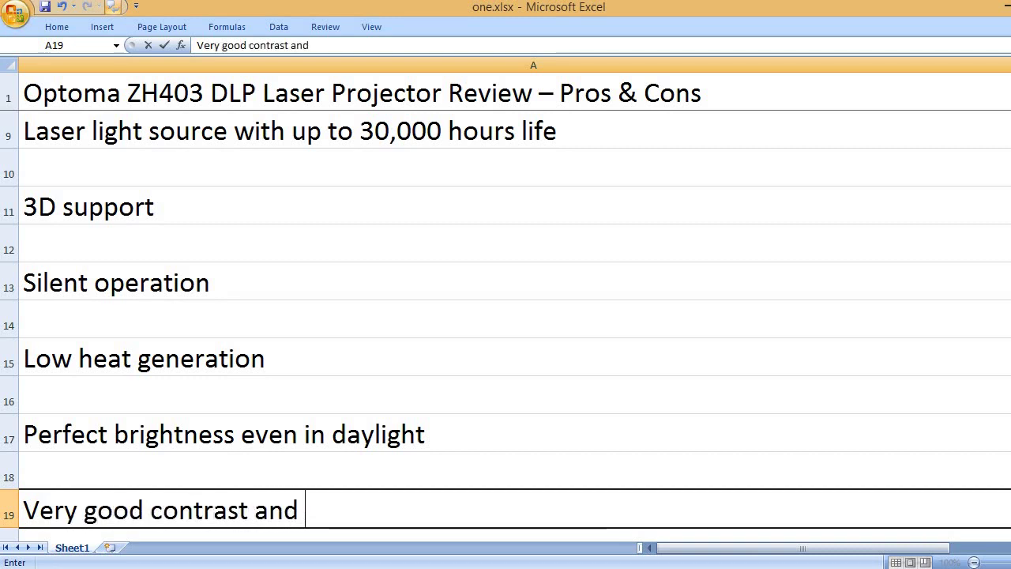
key("Return")
key("Return")
type("E")
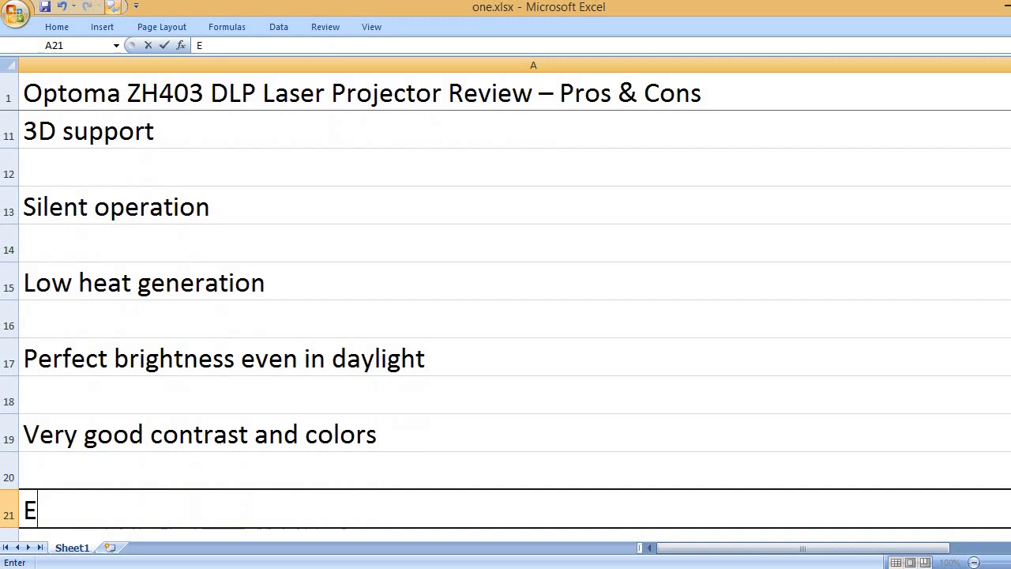
type("asy setup")
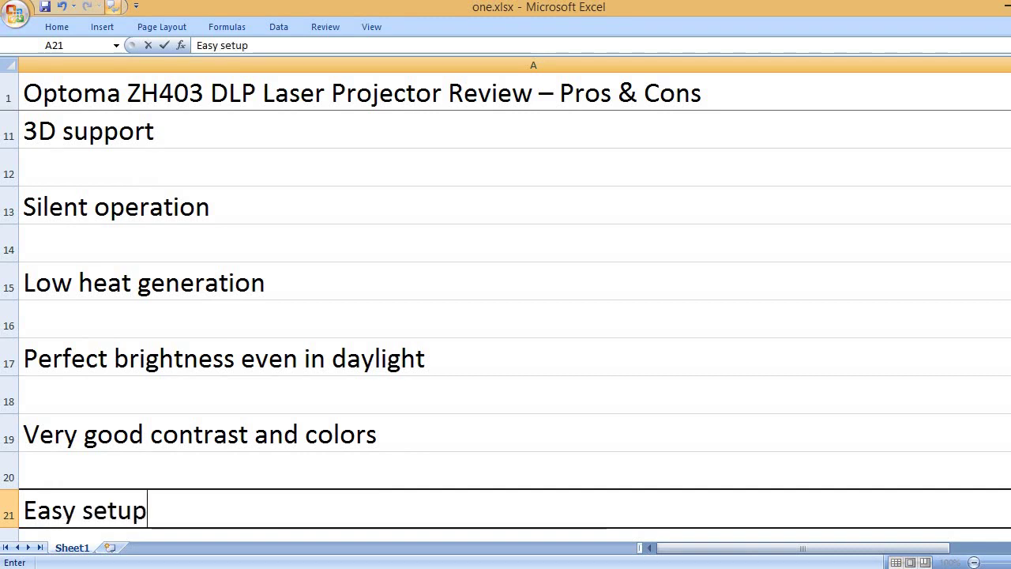
key("Return")
key("Return")
type("Affordable")
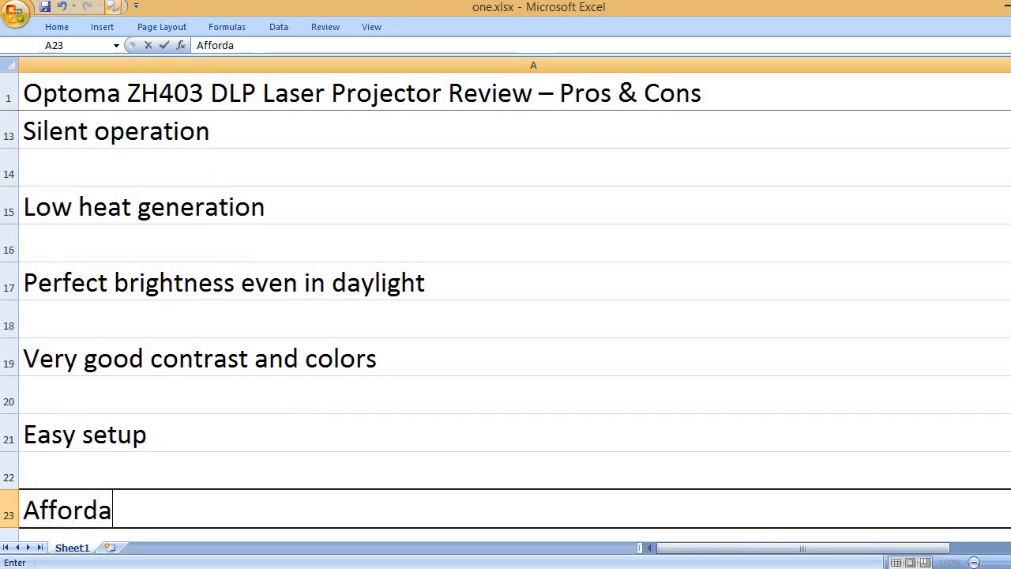
key("Return")
key("Return")
type("Op")
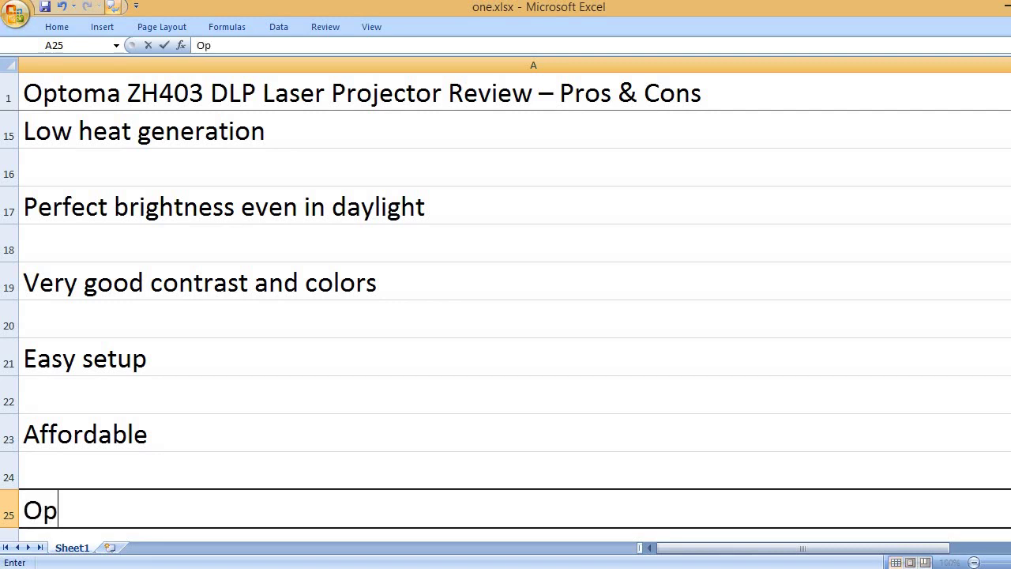
type("toma is a big n")
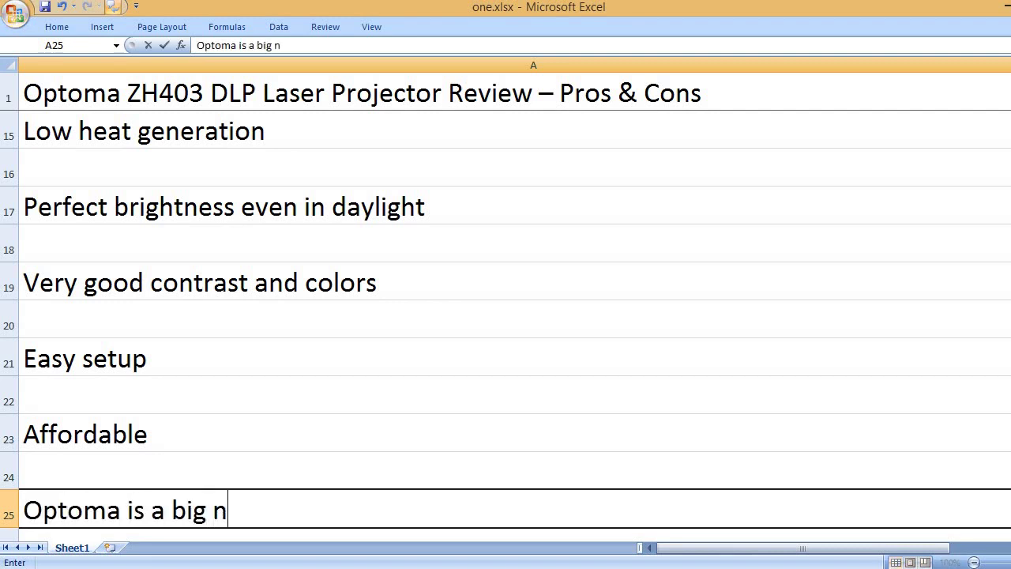
type("ame for projec")
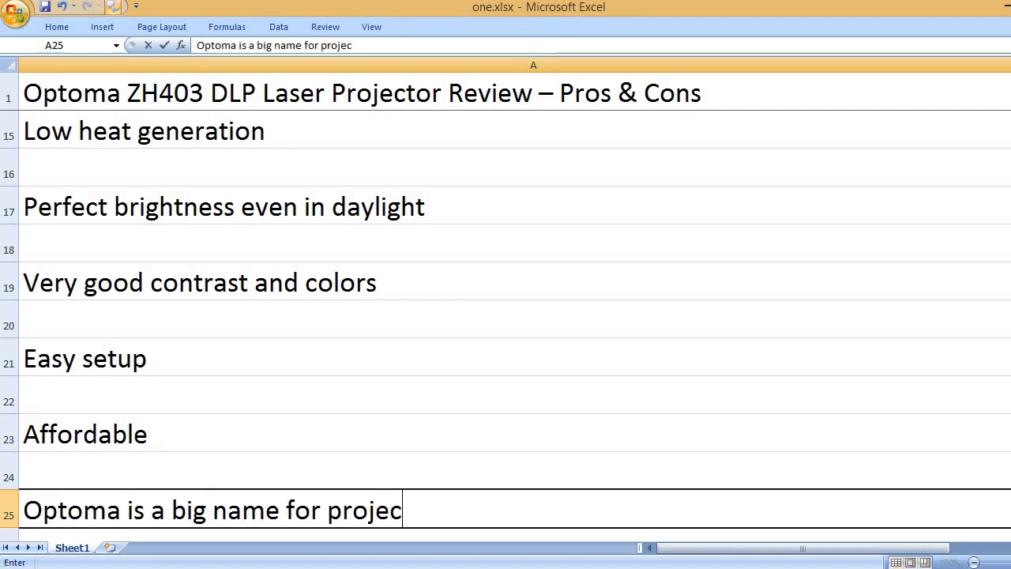
type("tors")
Commit the Optoma line, add a CONS heading with 'Remote control could be better', and begin 'No auto focus'.
key("Return")
key("Return")
type("C")
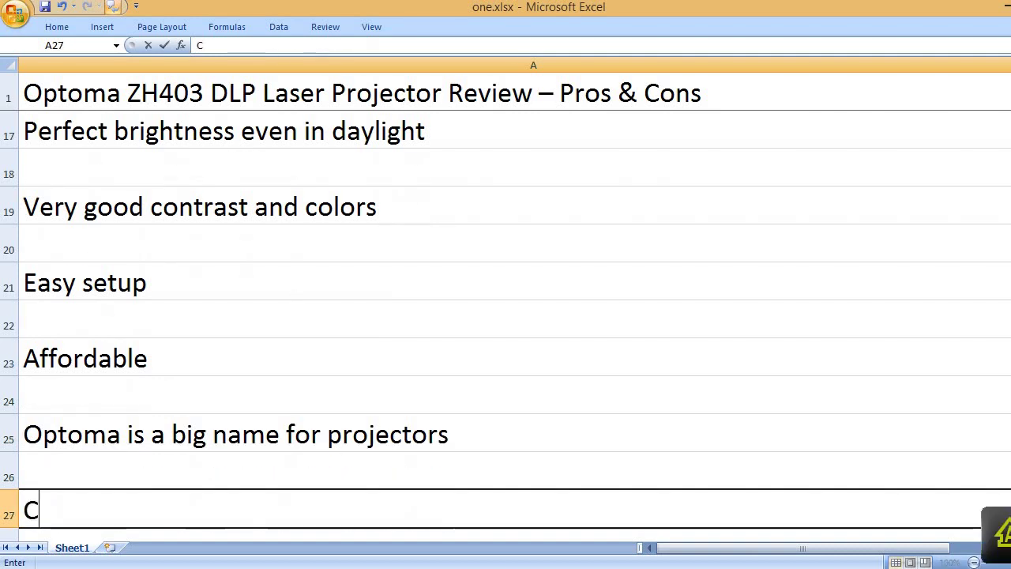
type("ONS")
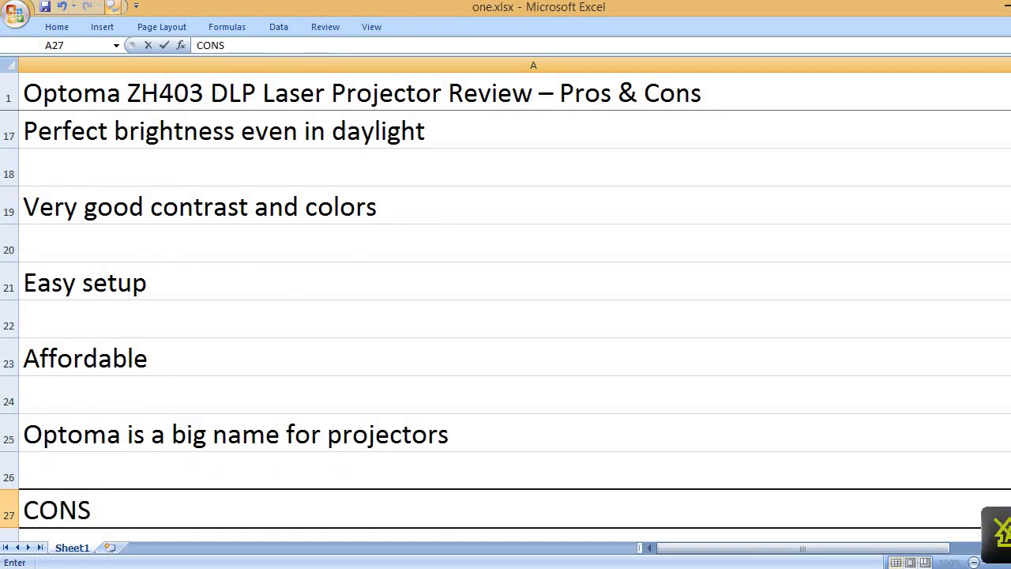
key("Return")
key("Return")
type("Remot")
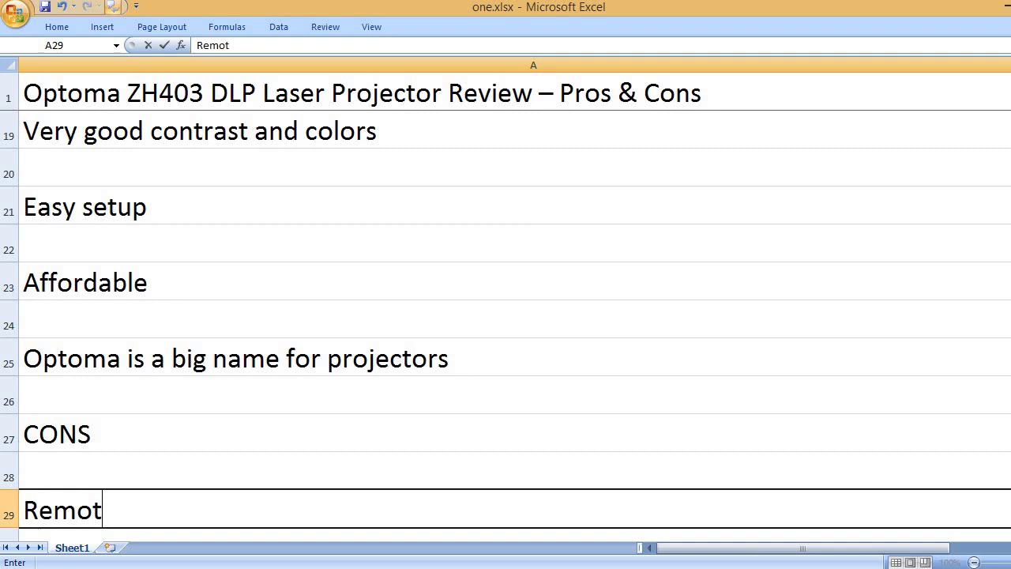
type("e control cou")
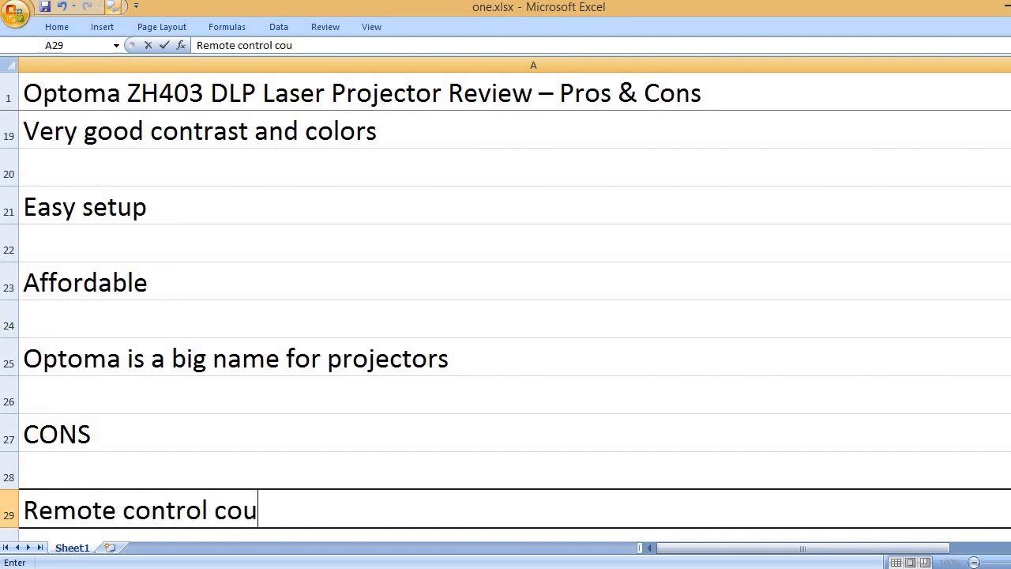
type("ld be better")
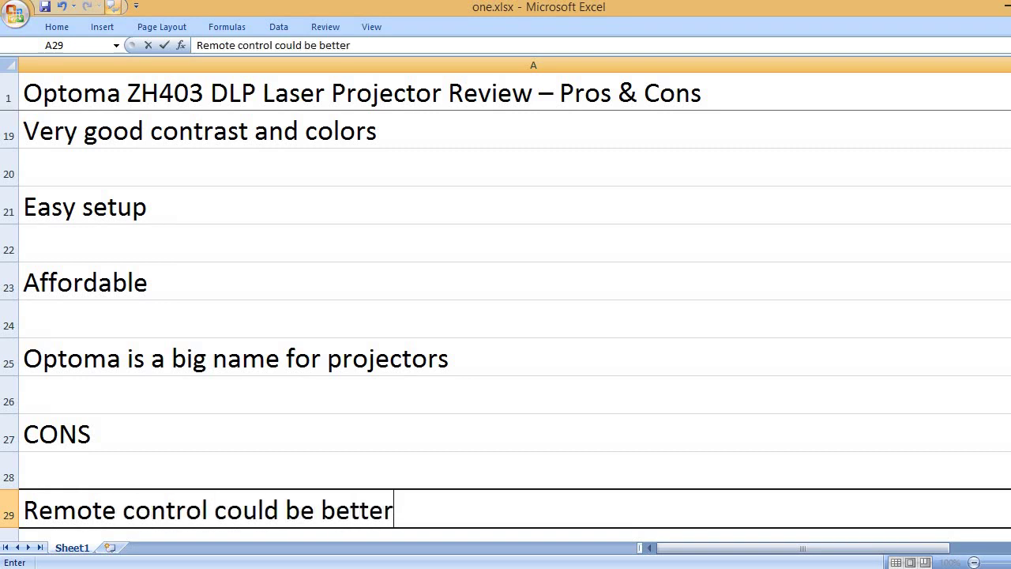
key("Return")
key("Return")
type("No ")
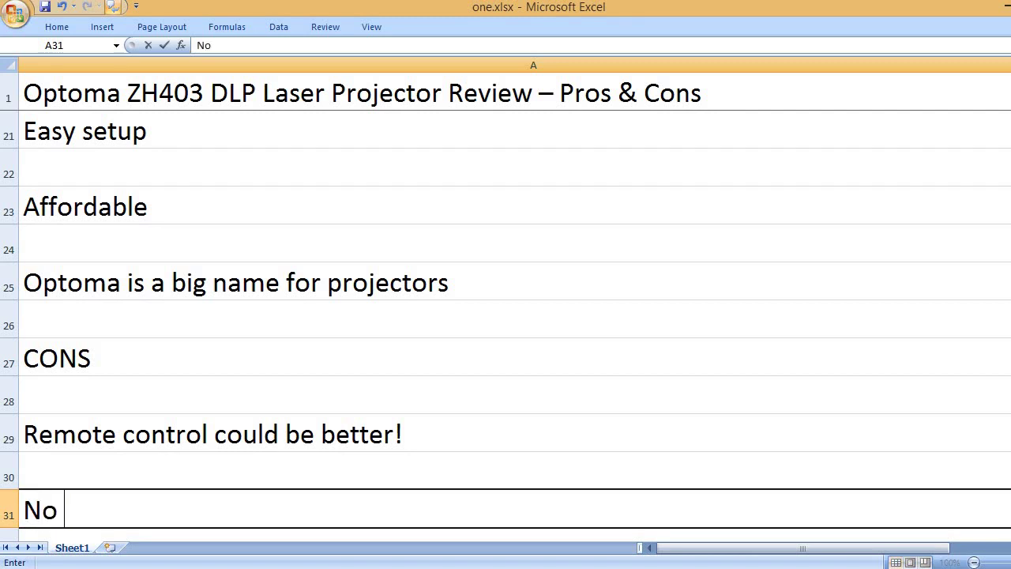
type("audio")
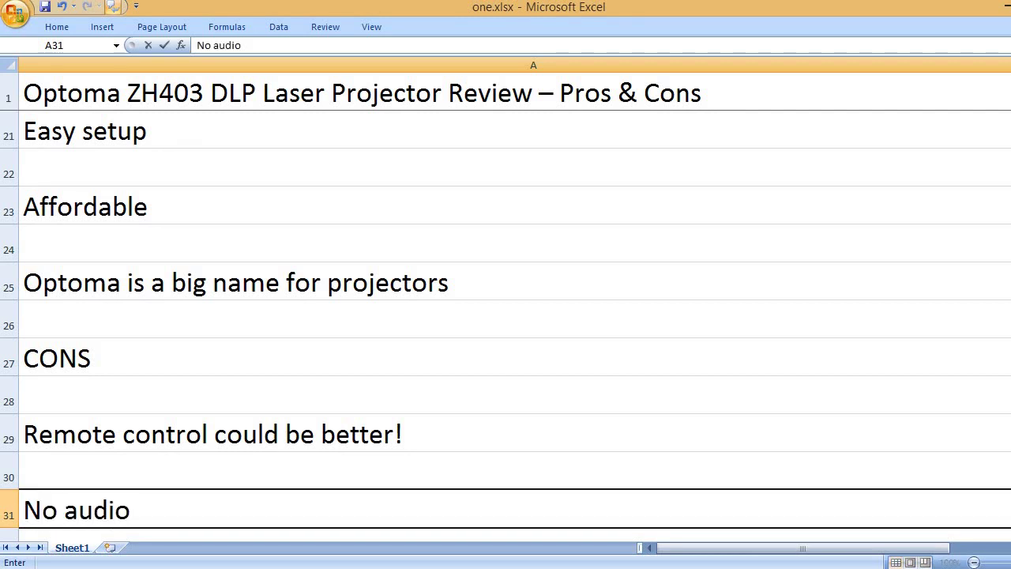
type(" fo")
key("BackSpace")
key("BackSpace")
key("BackSpace")
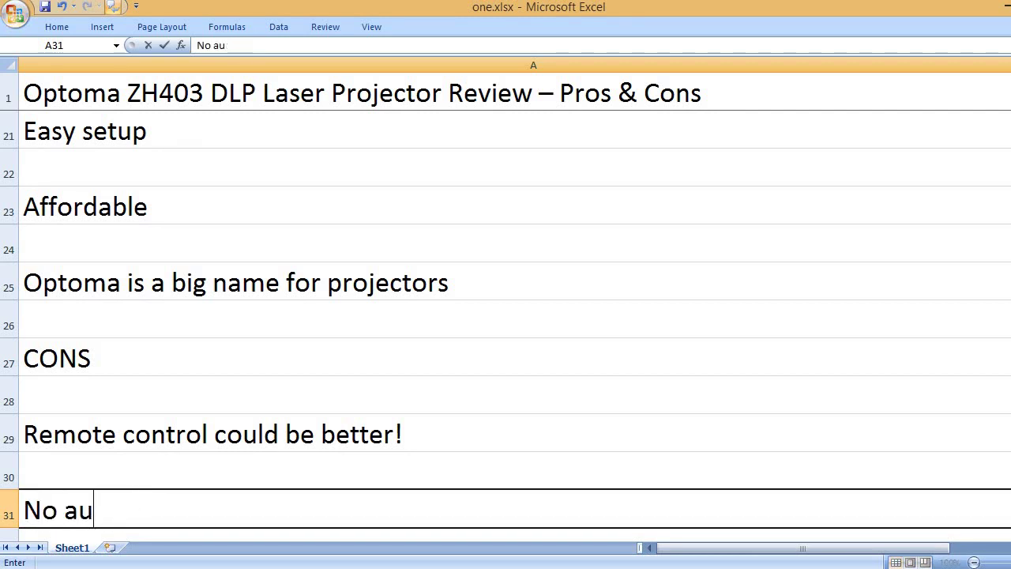
Finish 'No auto focus', then add a KEY FEATURES heading with '1920 x 1080 pixel resolution'.
type("to focus")
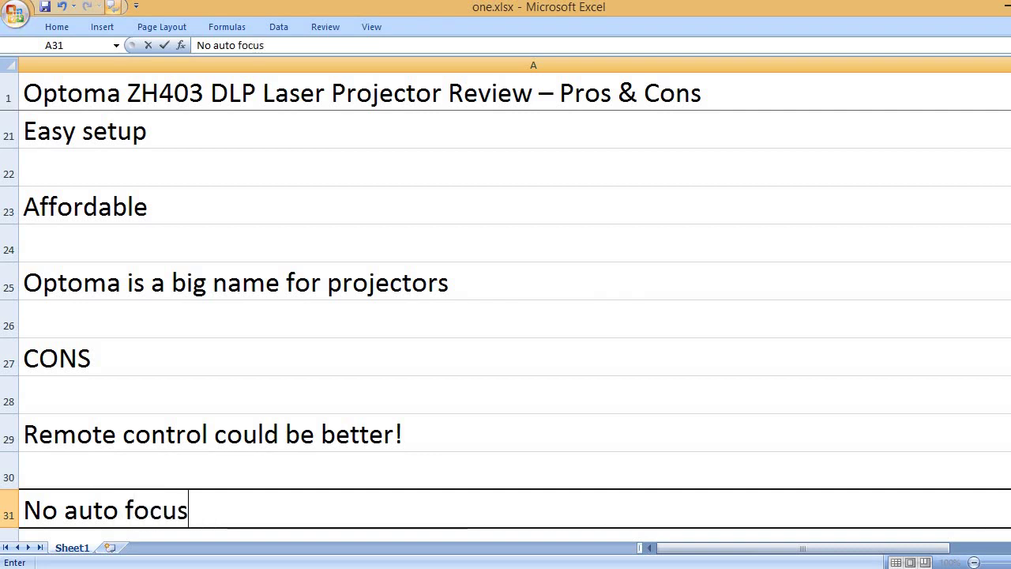
key("Return")
key("Return")
type("KEY FEATURES")
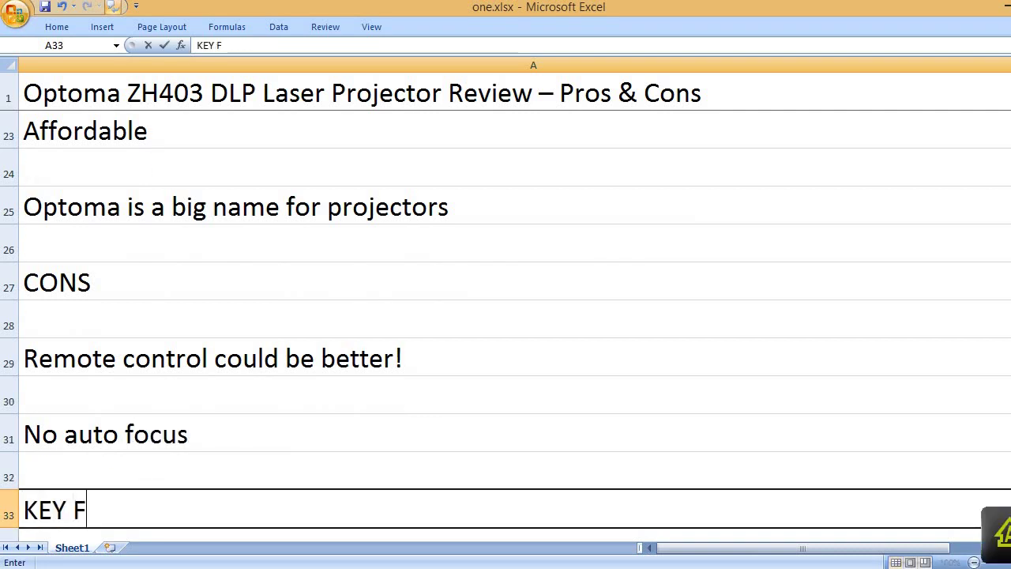
key("Return")
key("Return")
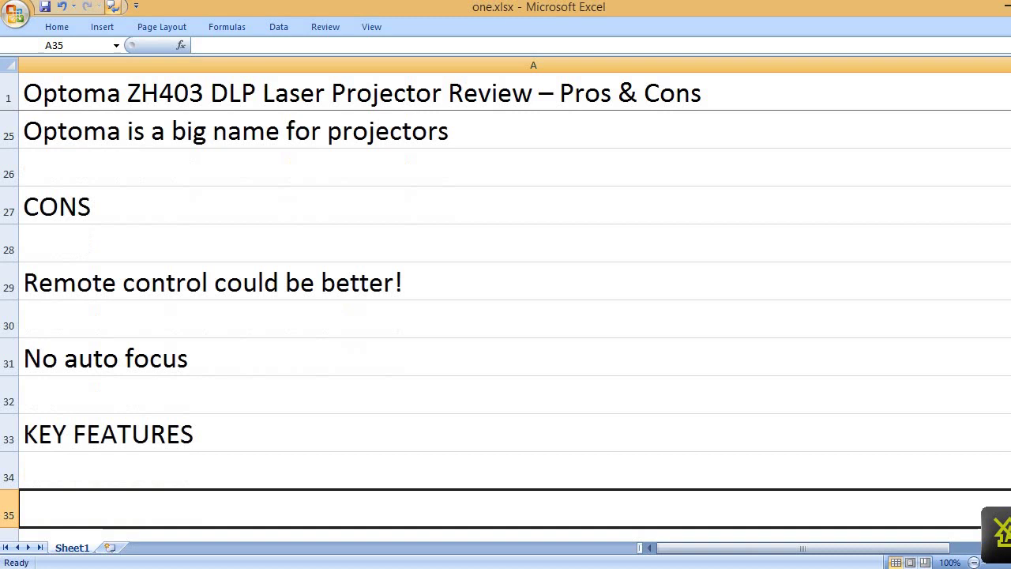
type("1920 x 1080")
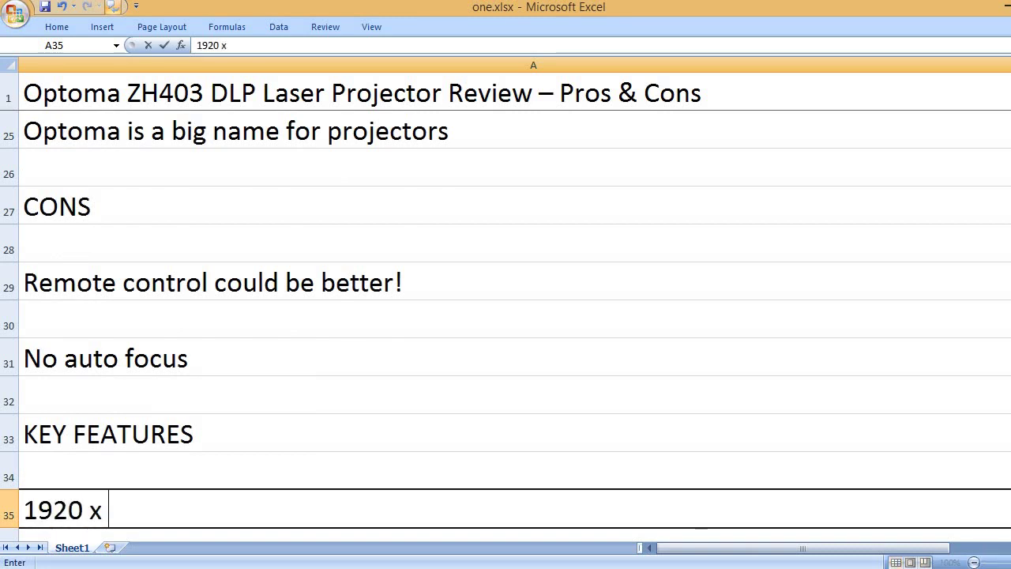
type(" p")
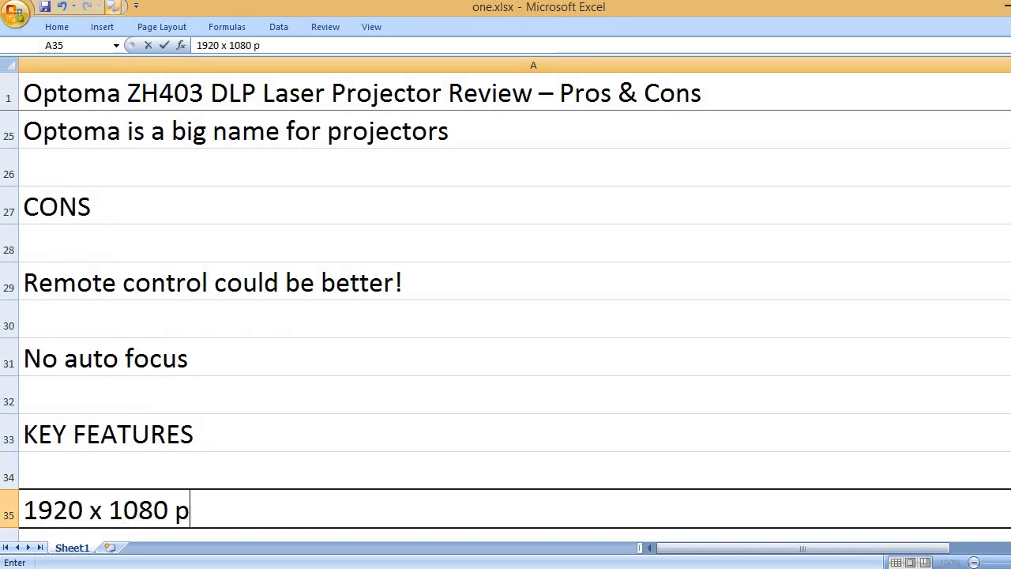
type("ixel resolution")
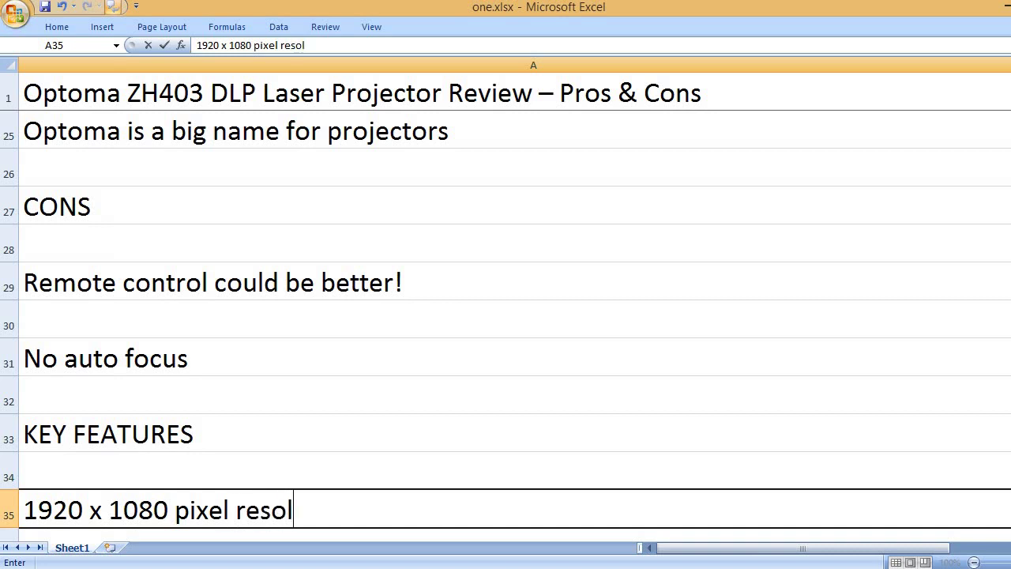
key("Return")
key("Return")
List '4000 ANSI lumens brightness', 'DLP technology', 'Laser light source' and '30,000 hours life' on alternate rows.
type("40")
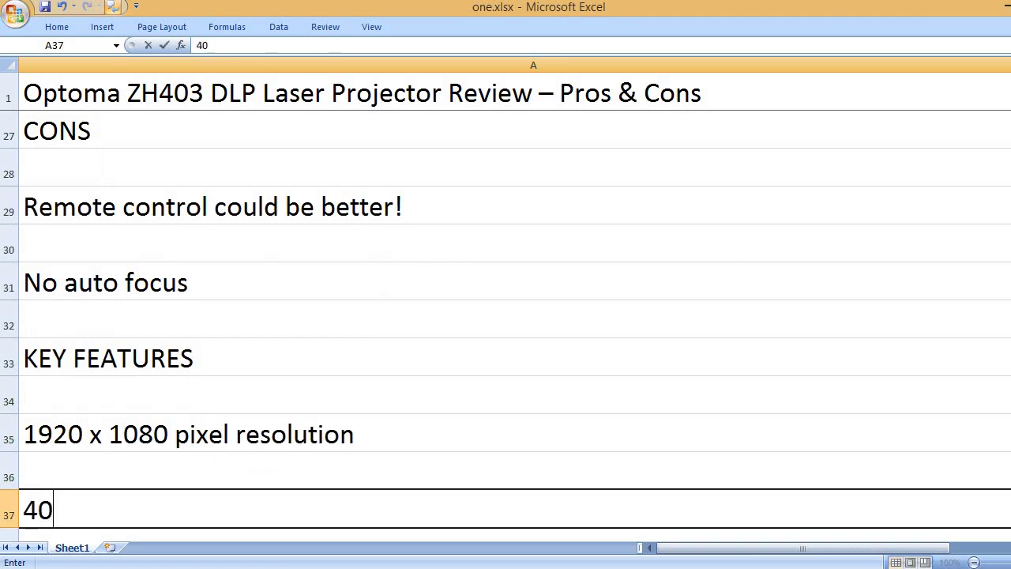
type("00 ANSI lu")
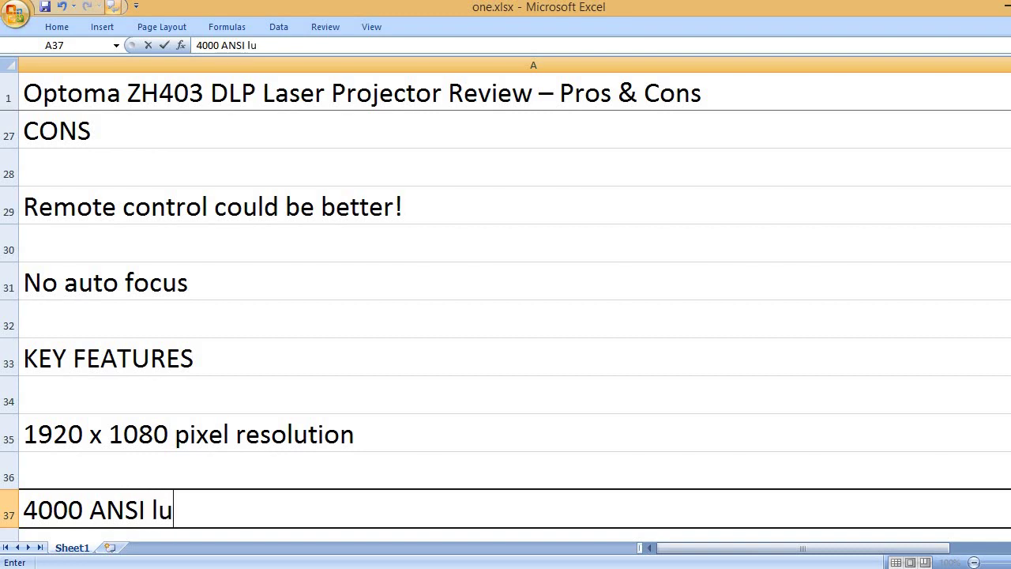
type("mens brightne")
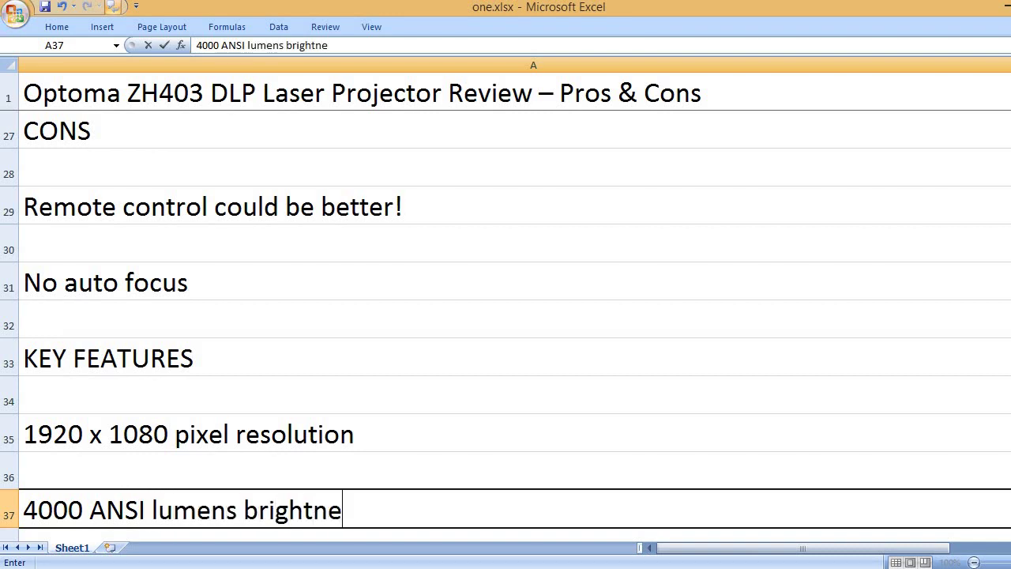
key("Return")
key("Return")
type("DL")
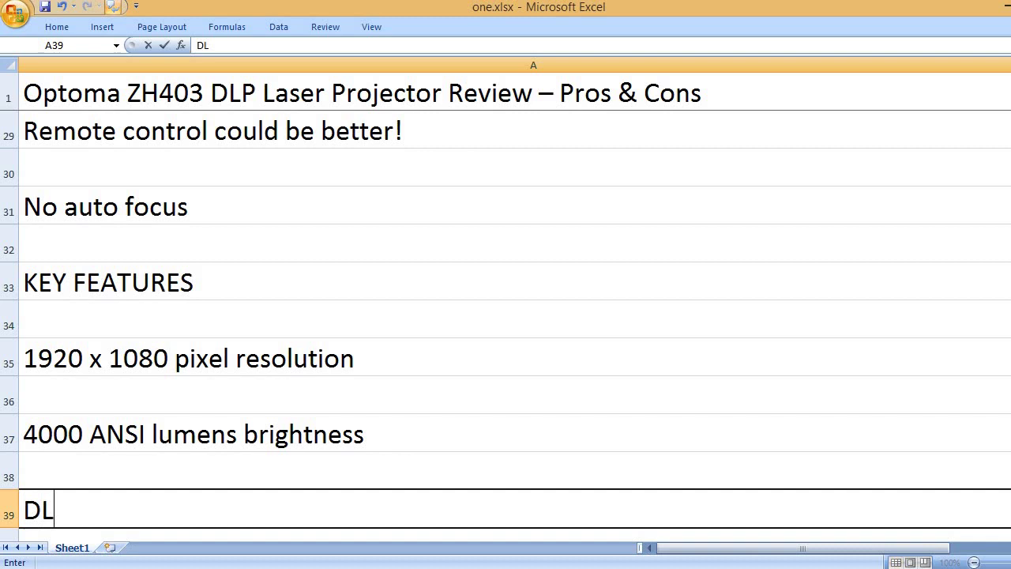
type("P technology")
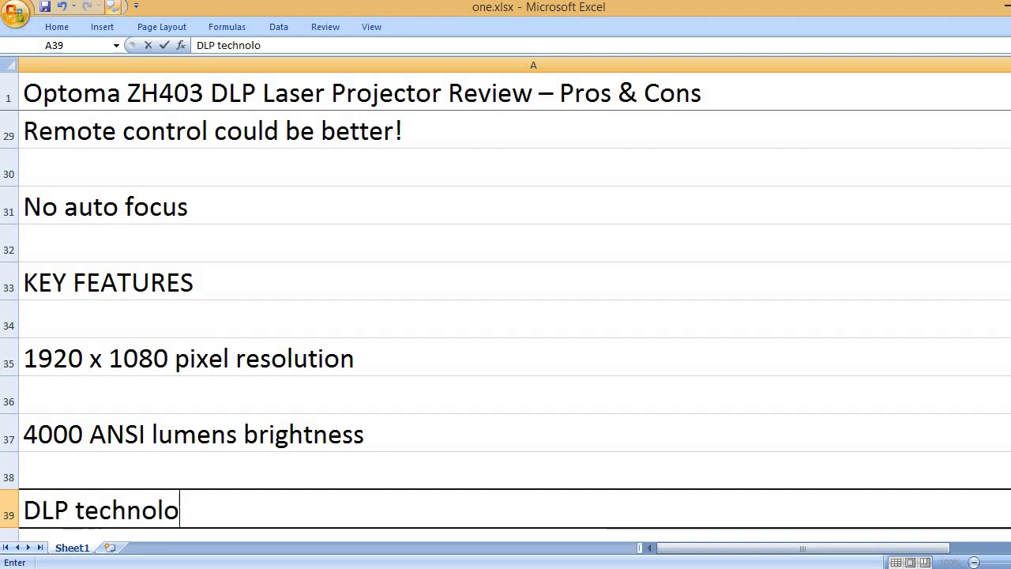
key("Return")
key("Return")
type("La")
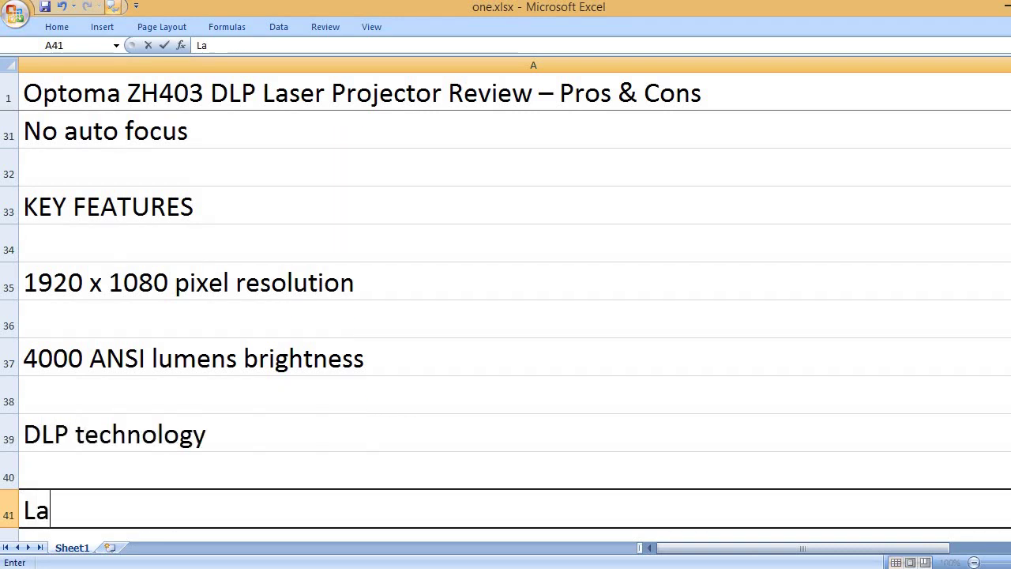
type("ser light source")
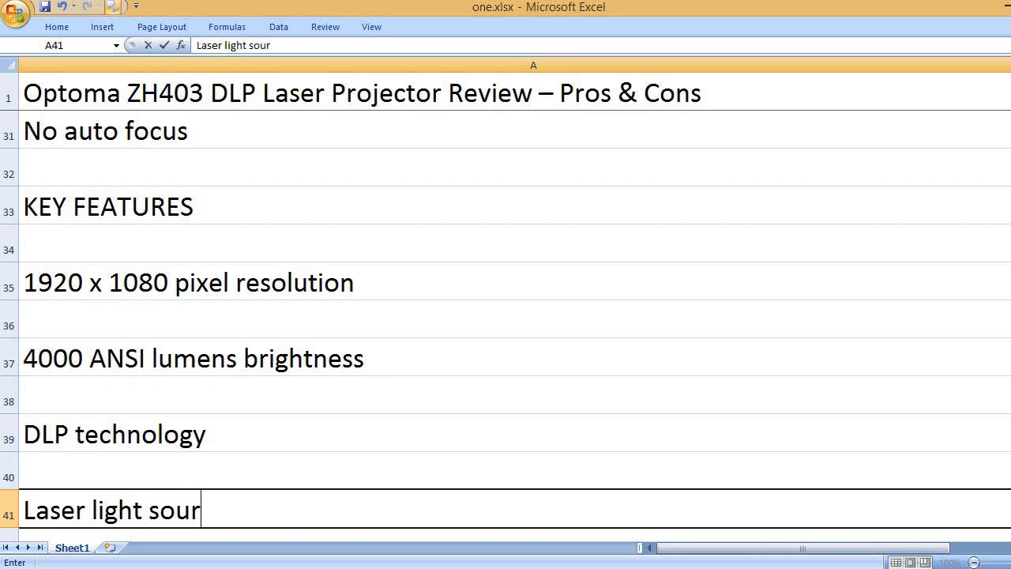
key("Return")
key("Return")
type("30,")
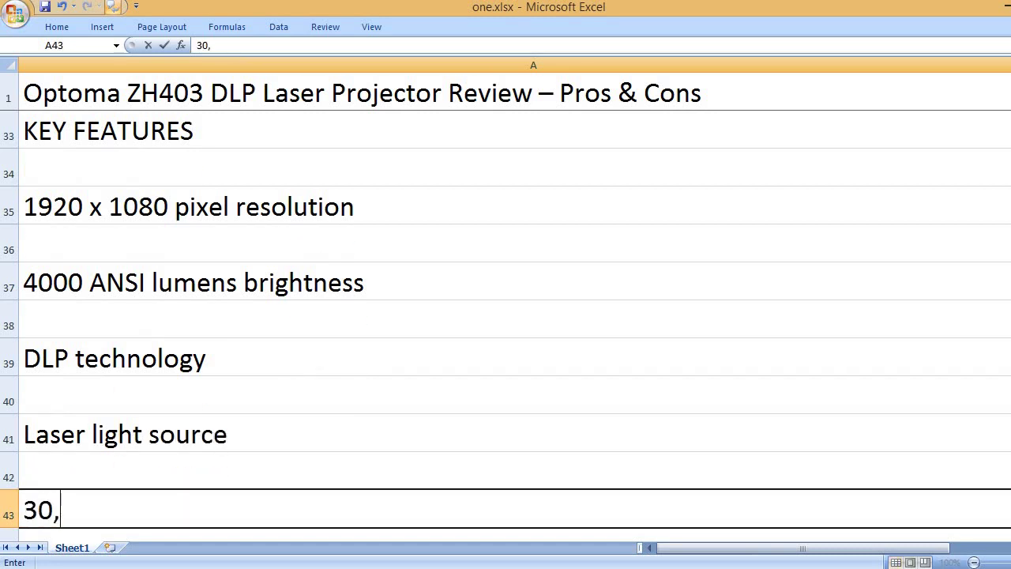
type("000 hours")
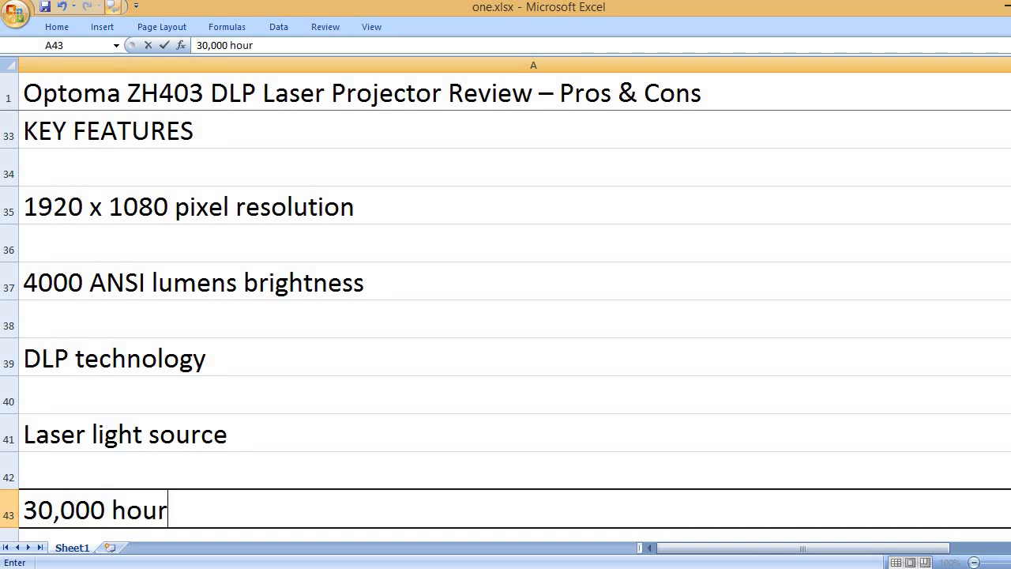
type(" life")
Add the features '300,000 is to 1 contrast ratio', 'HDR10 and HLG compatible' and '3D feature'.
key("Return")
key("Return")
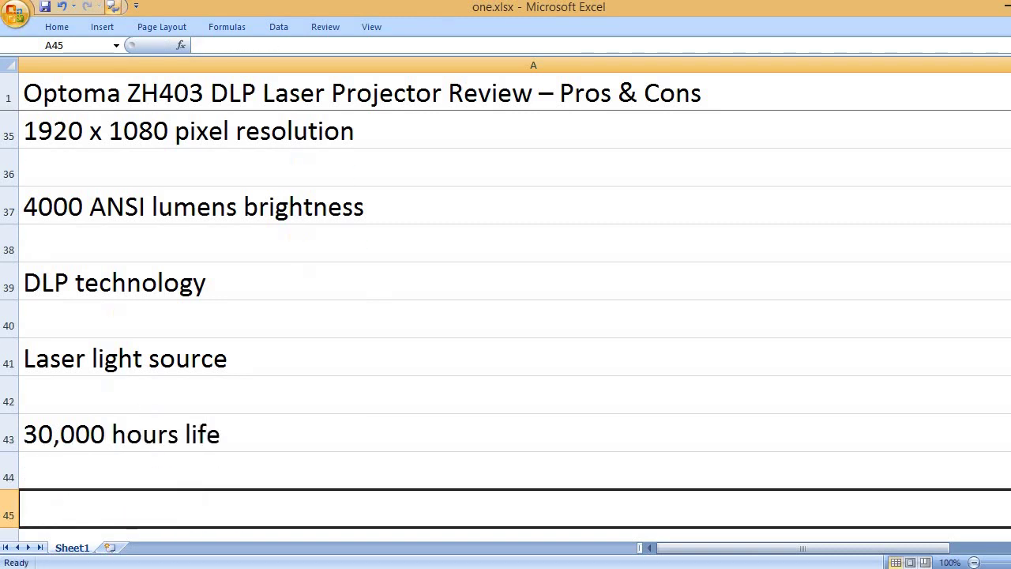
type("300,0")
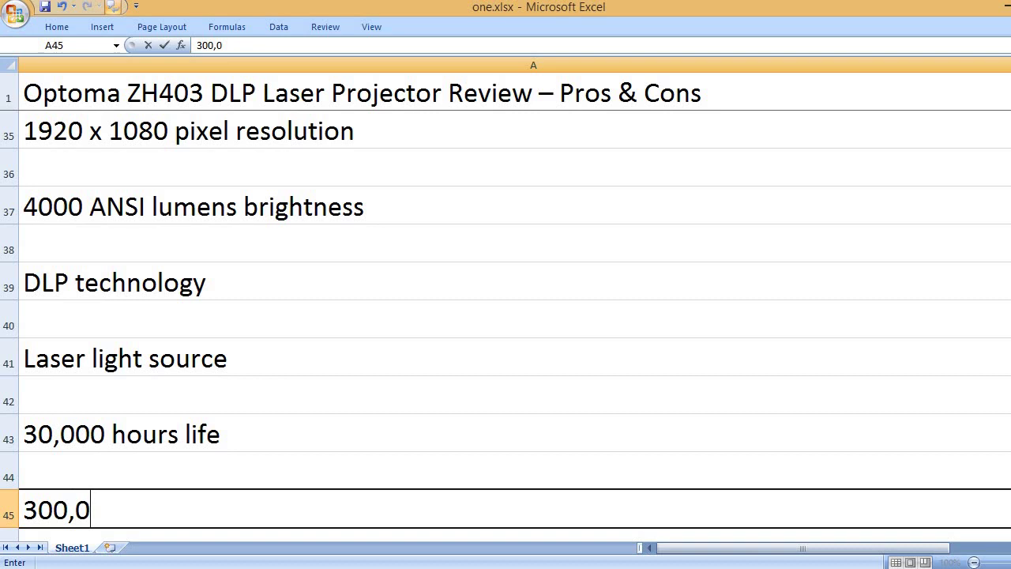
type("00 is to ")
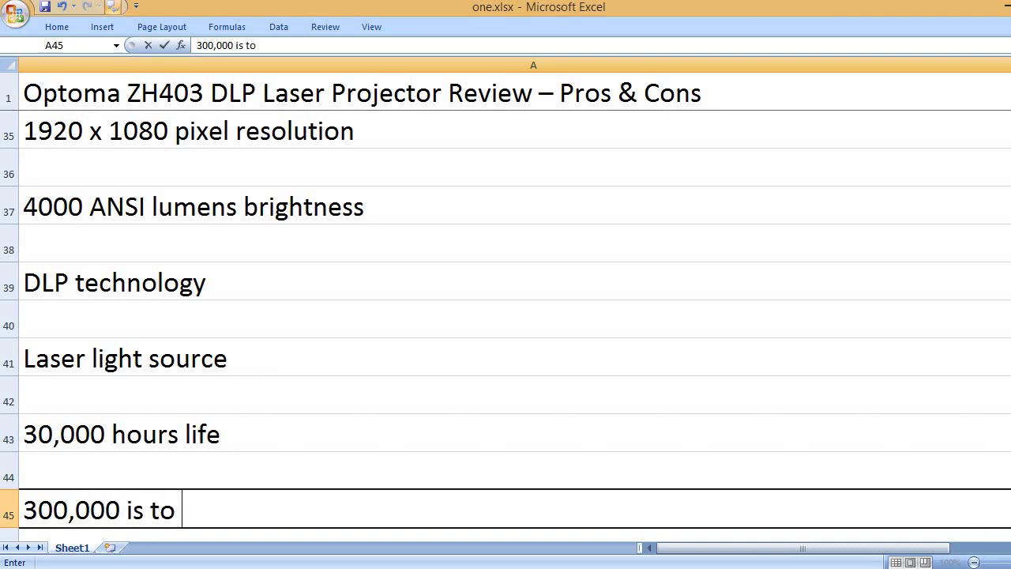
type("1 contrast ")
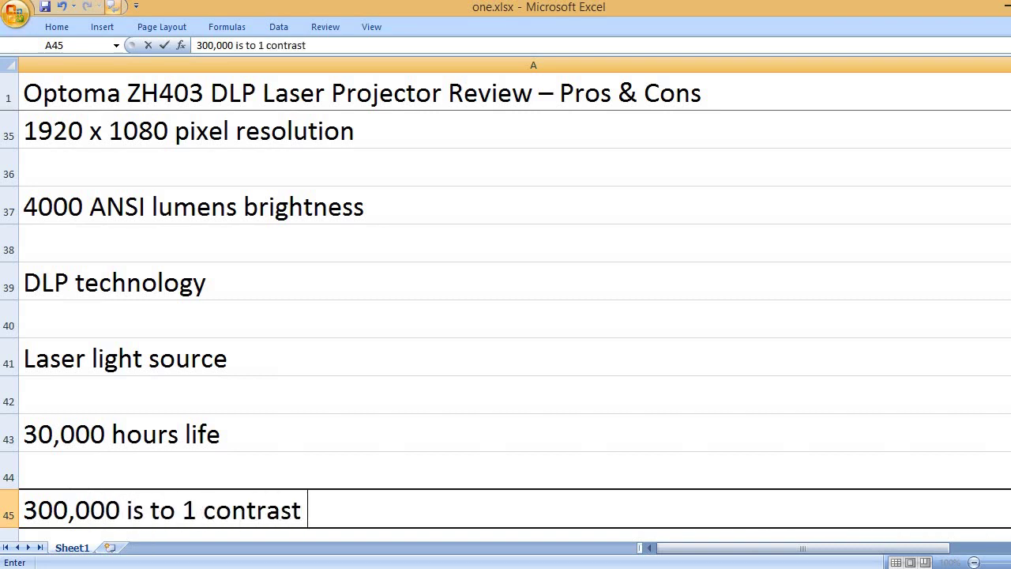
type("rati")
key("Return")
key("Return")
type("H")
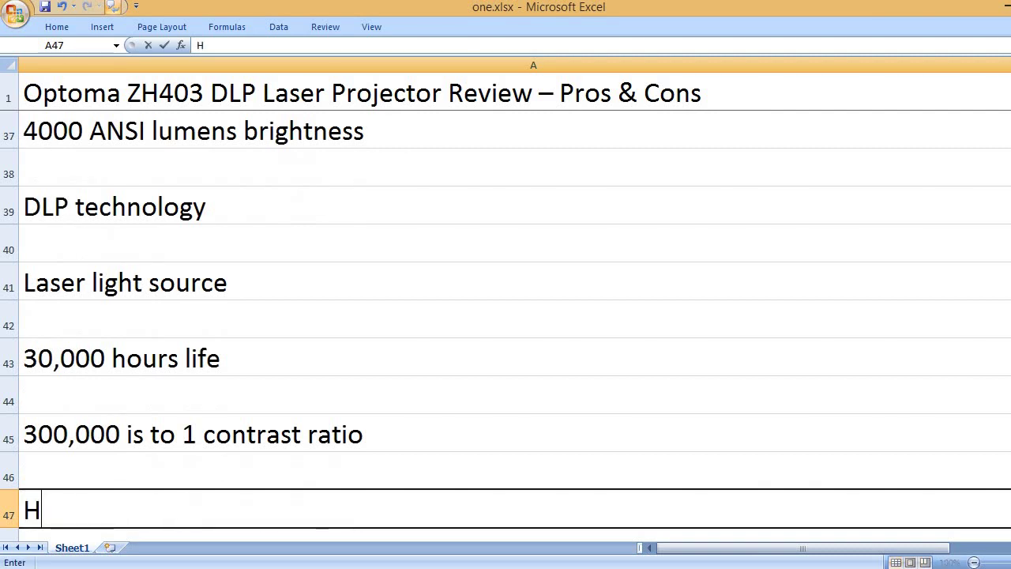
type("DR10")
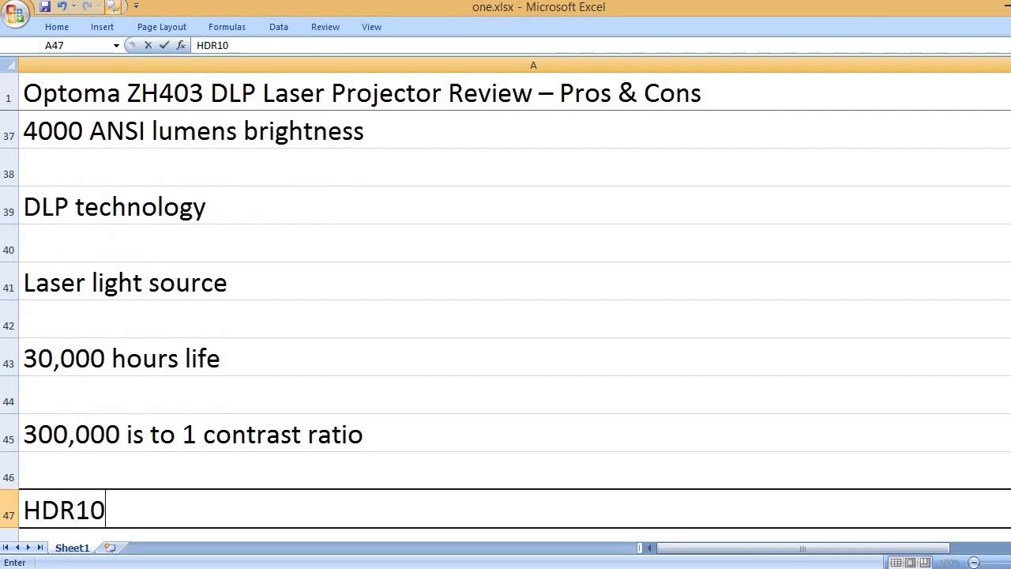
type(" and HLG ")
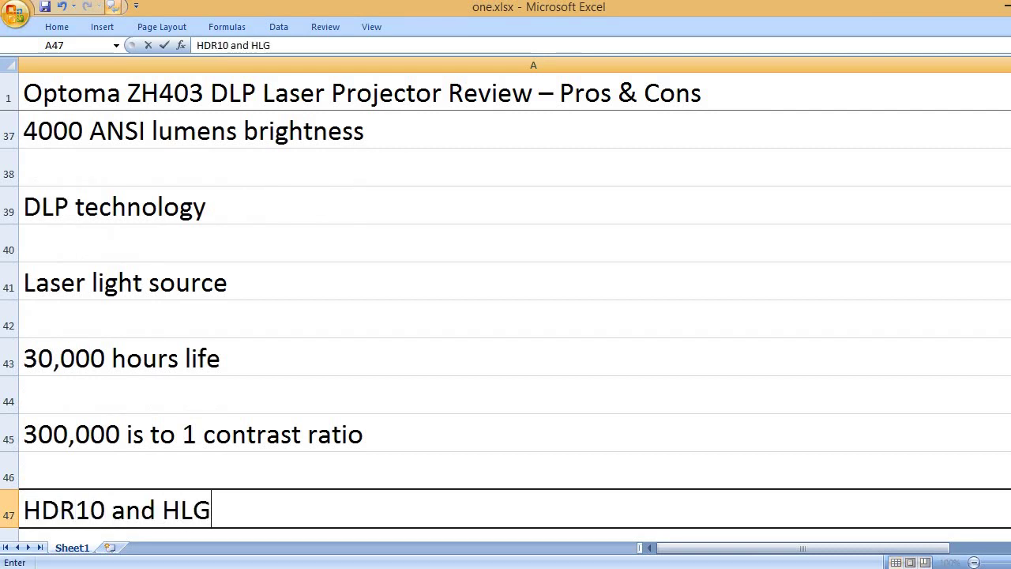
type("compatible")
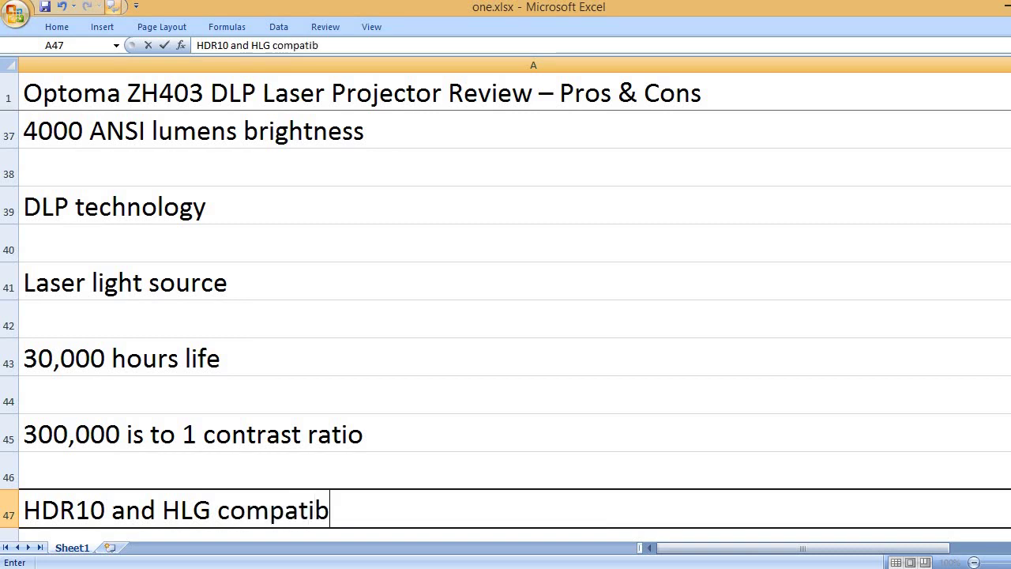
key("Return")
key("Return")
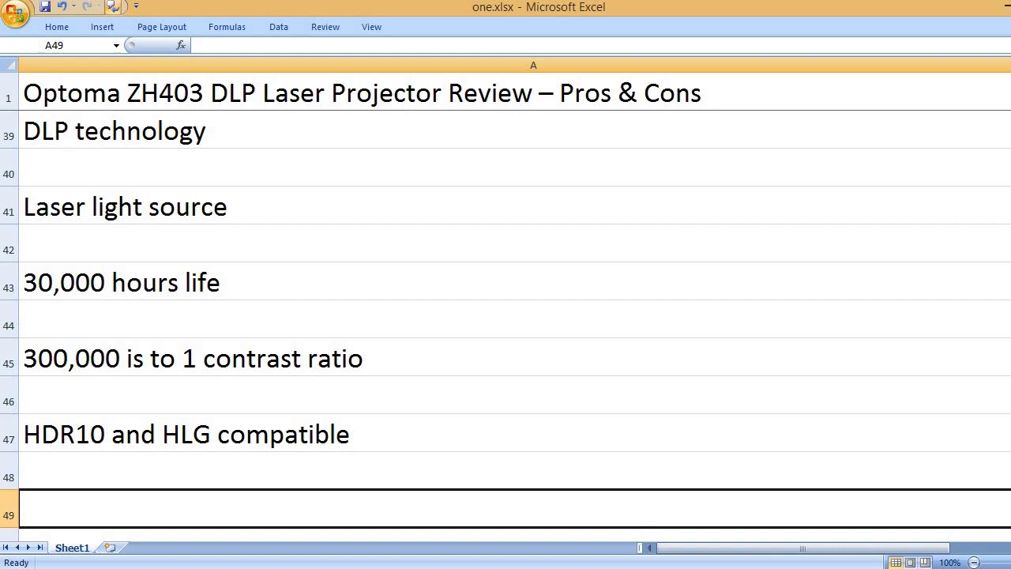
type("3")
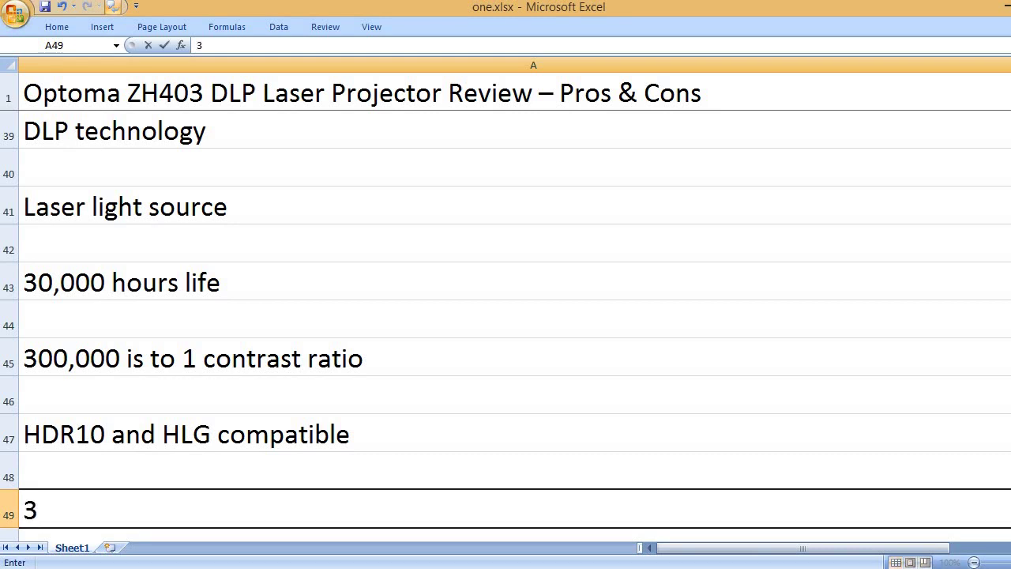
type("D feature")
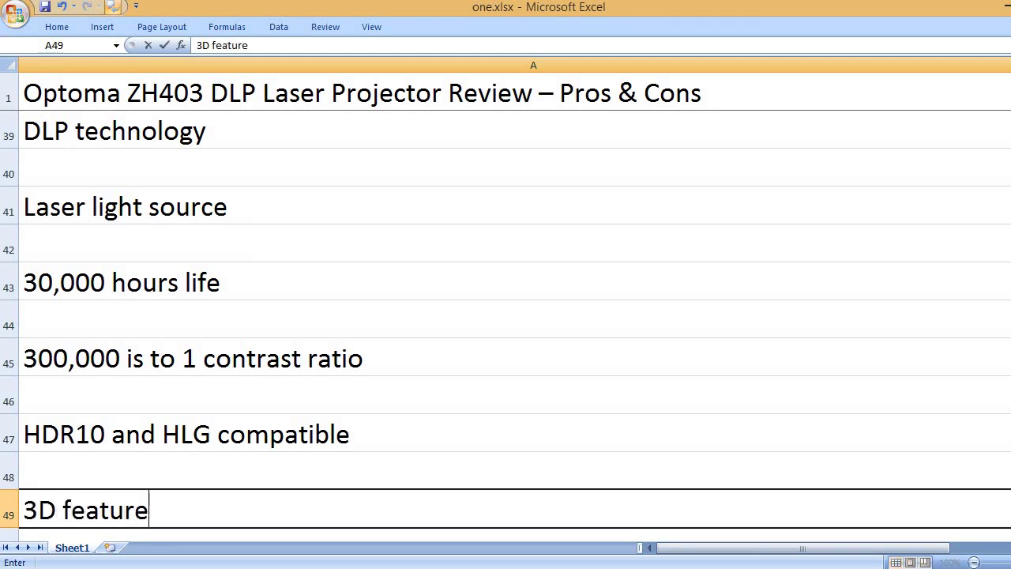
key("Return")
key("Return")
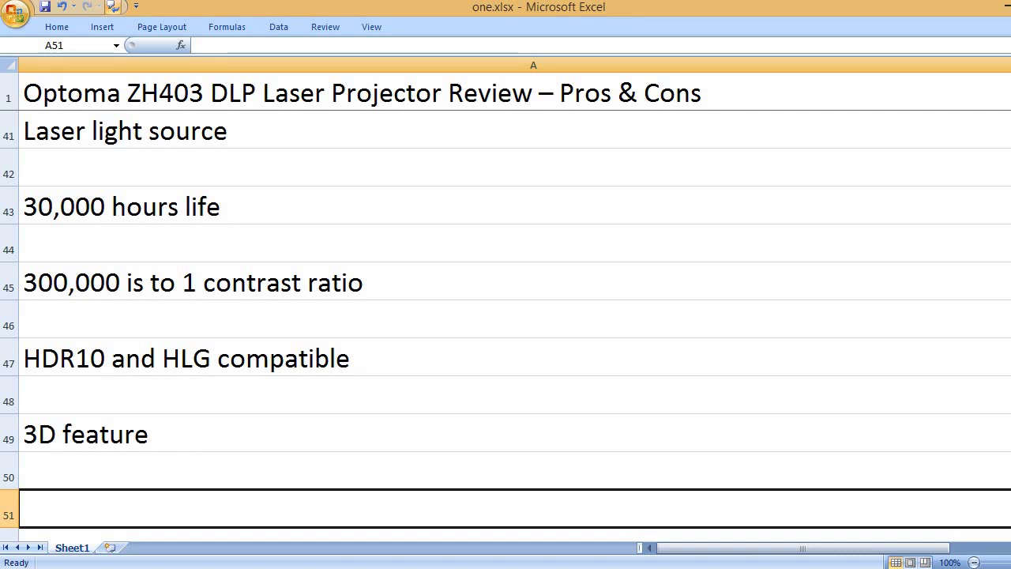
Add '1.3x optical zoom', '4-corner keystone correction', '16 is to 9 aspect ratio' and 'VGA, HDMI connectivity ports'.
type("1.3x")
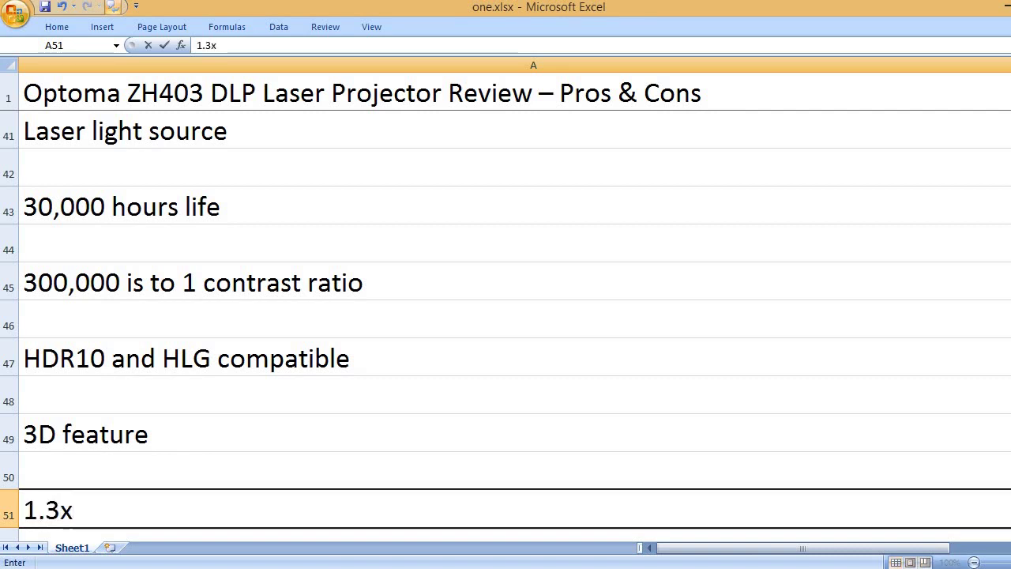
type(" optical")
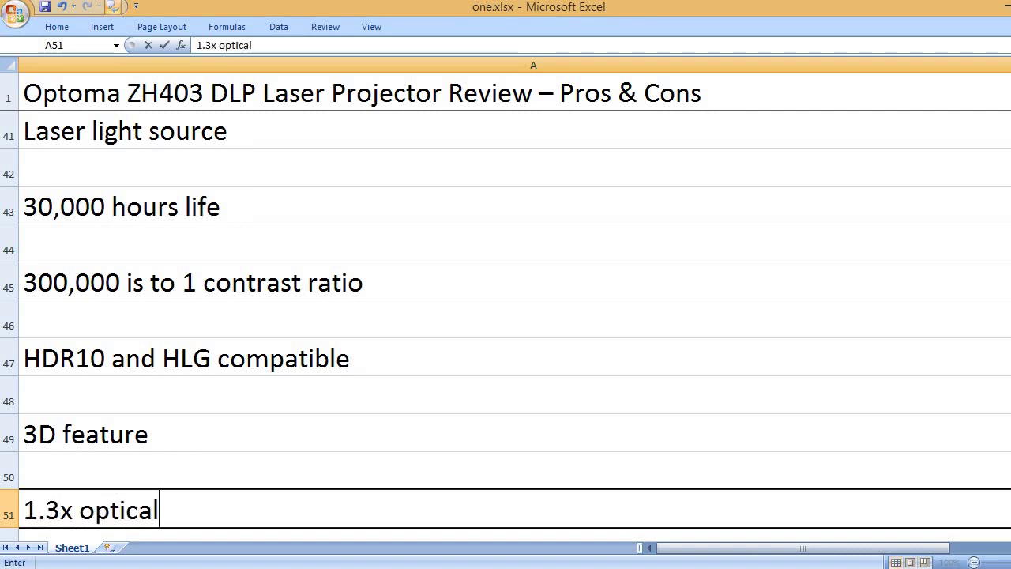
type(" zoom")
key("Return")
key("Return")
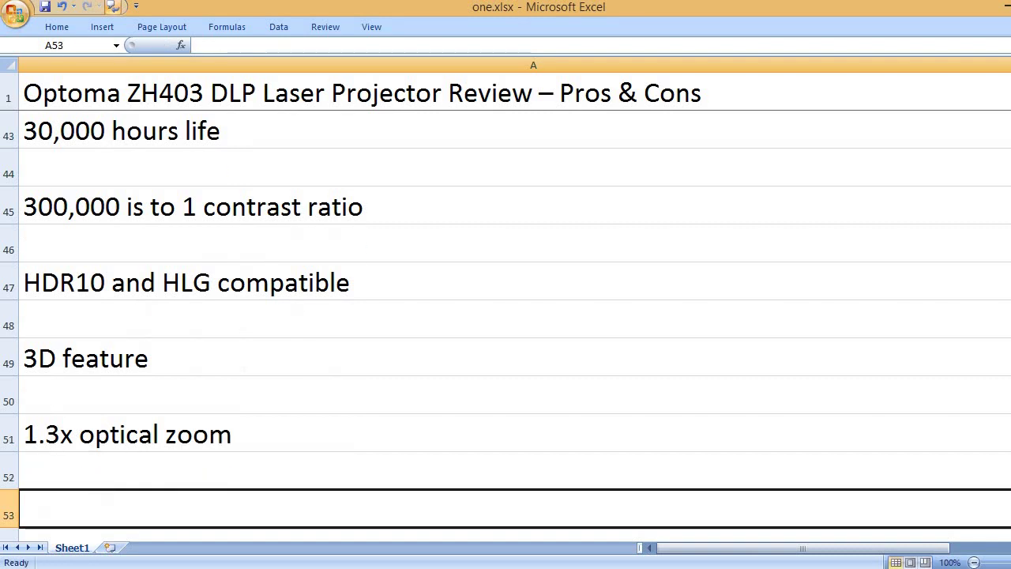
type("4-")
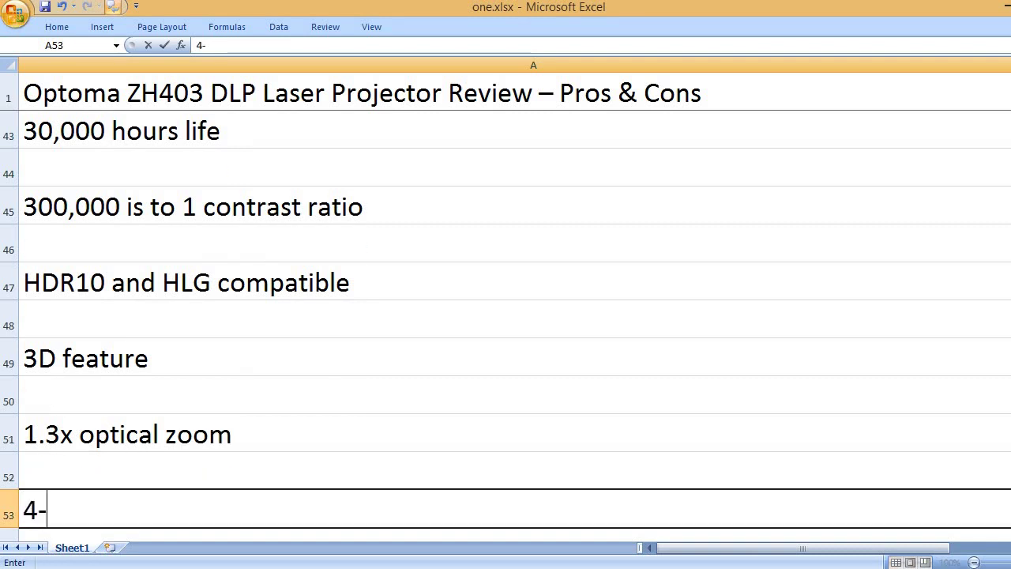
type("corner ke")
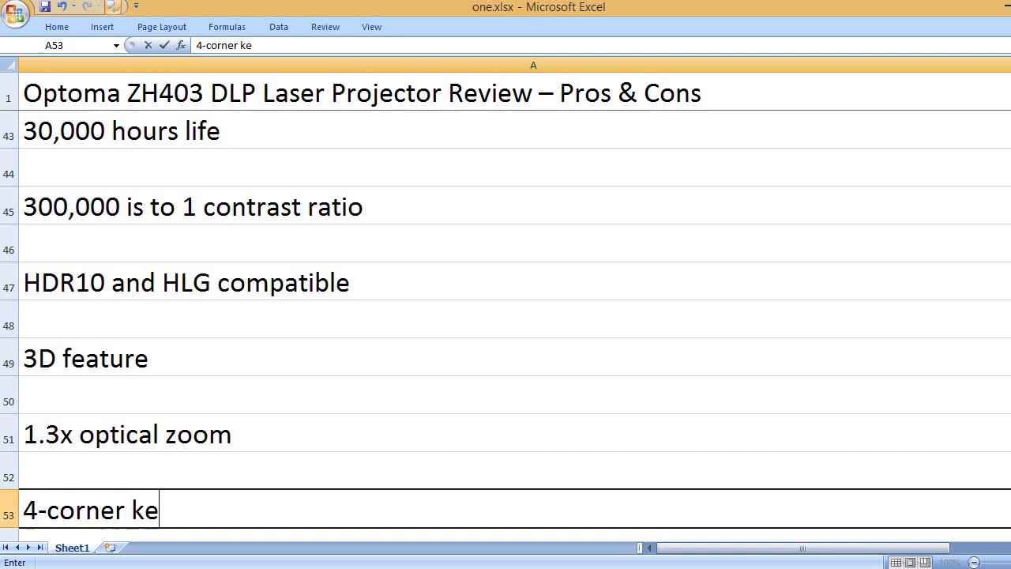
type("ystone correction")
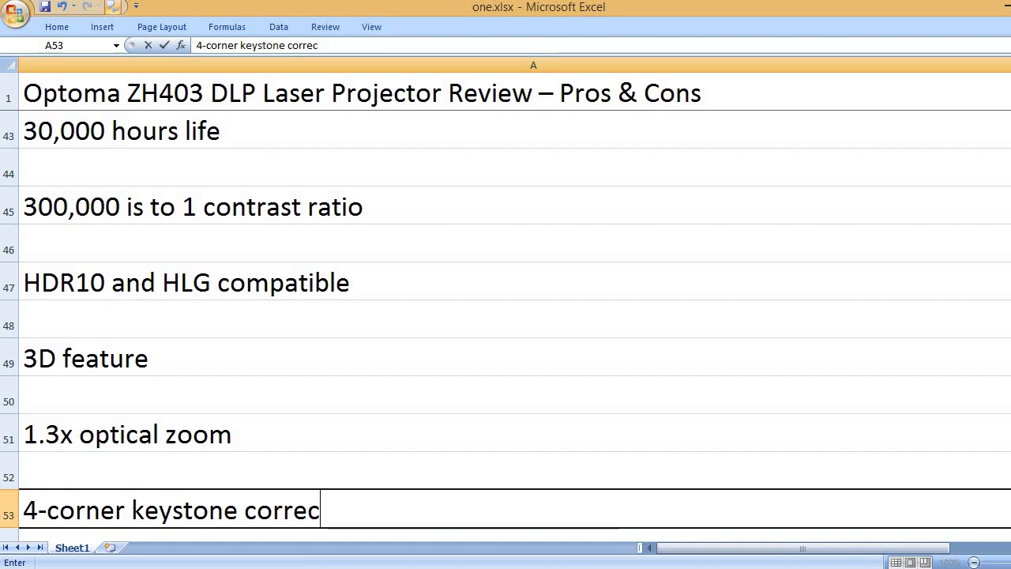
key("Return")
key("Return")
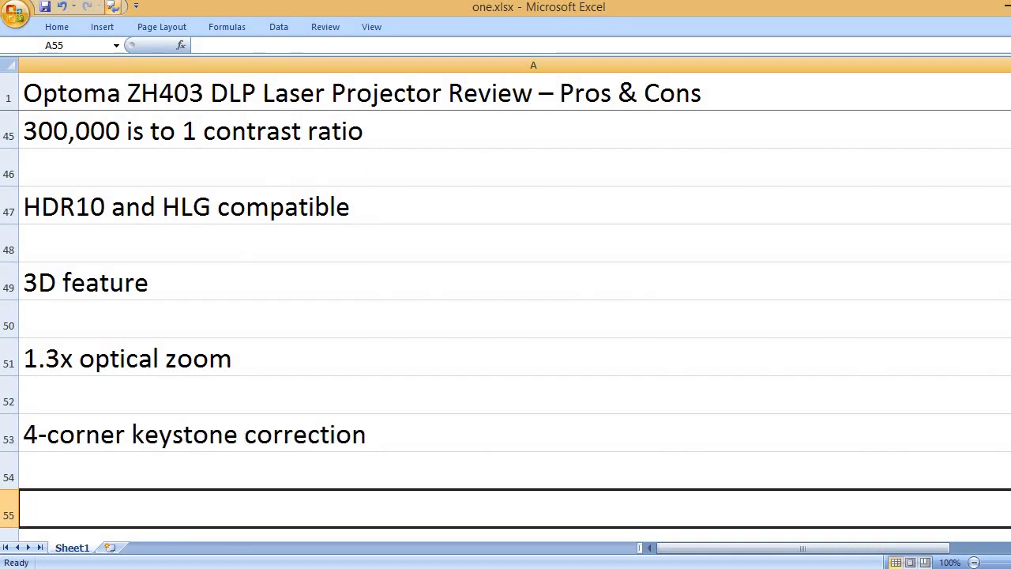
type("16 is")
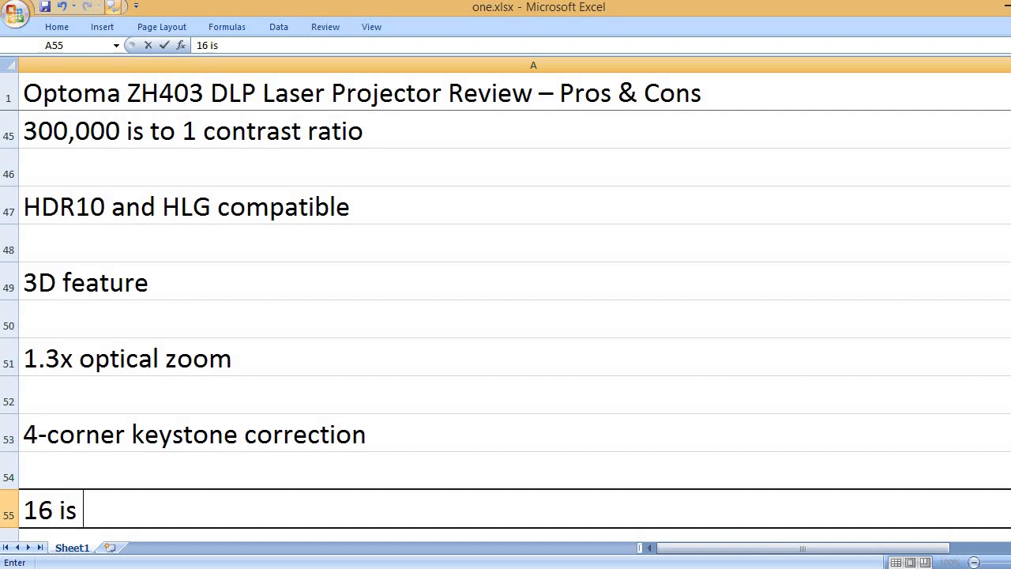
type(" to 9 aspect")
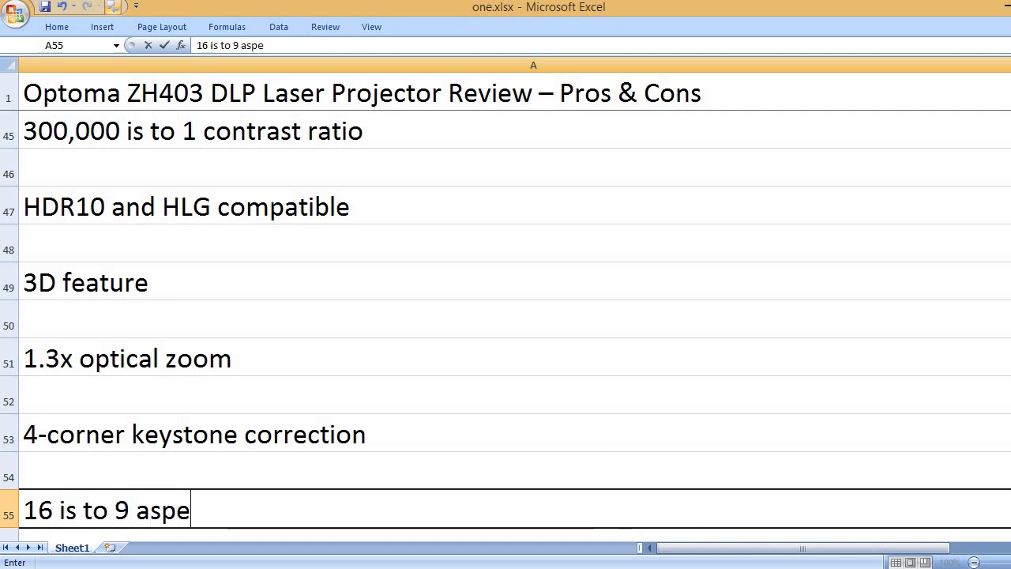
type(" rati")
key("Return")
key("Return")
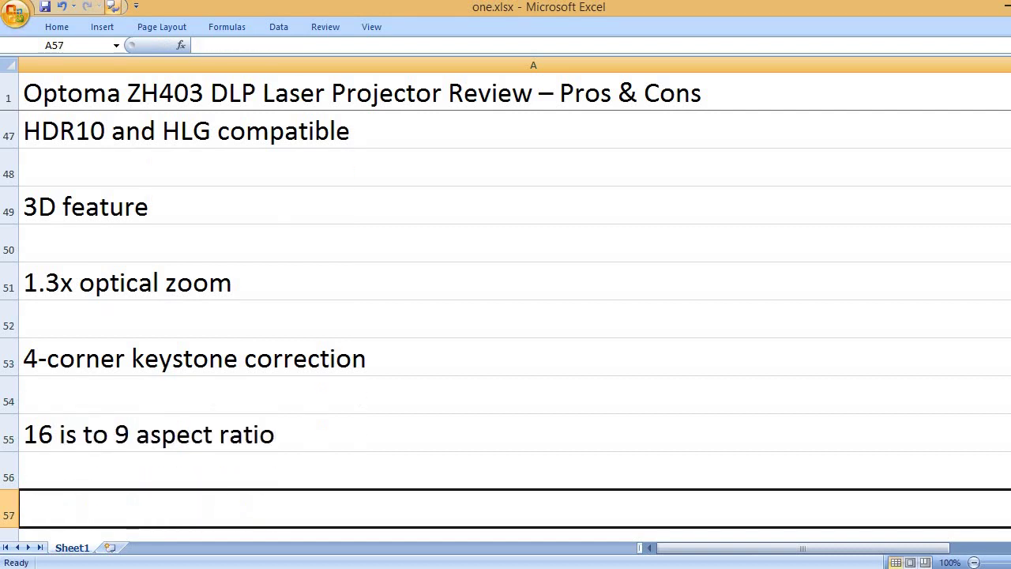
type("VGA,")
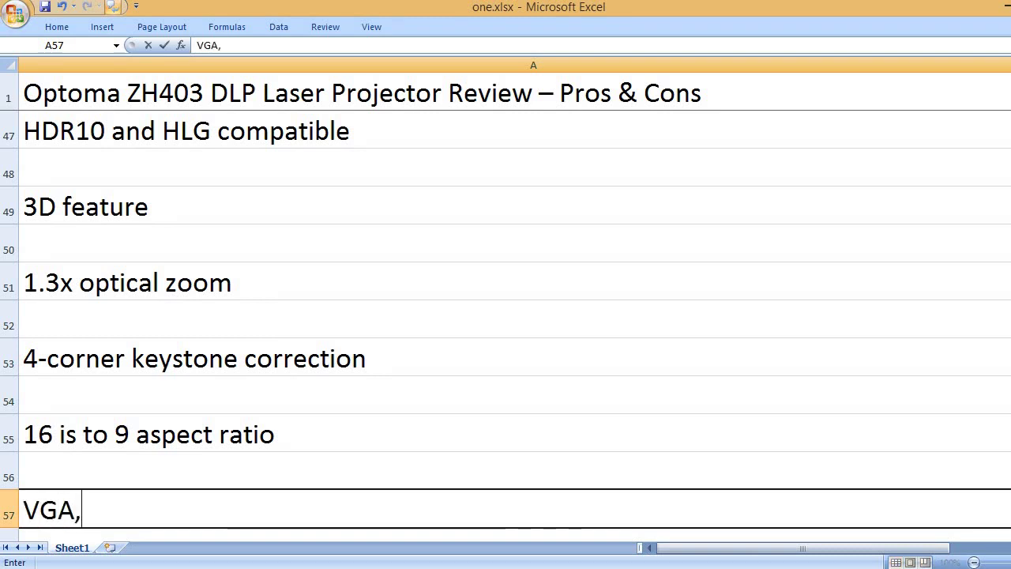
type(" HDMI c")
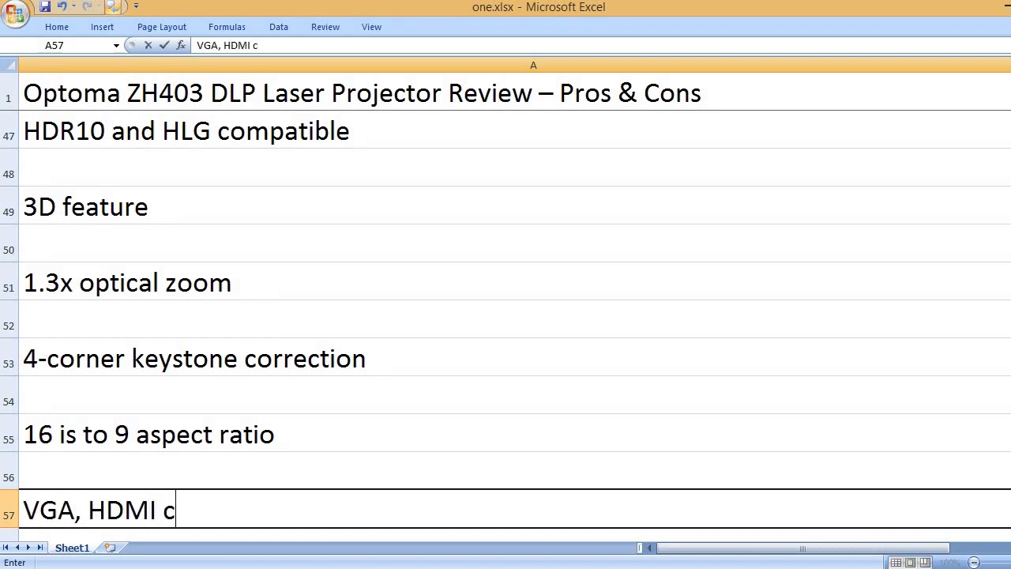
type("onnectivity ports")
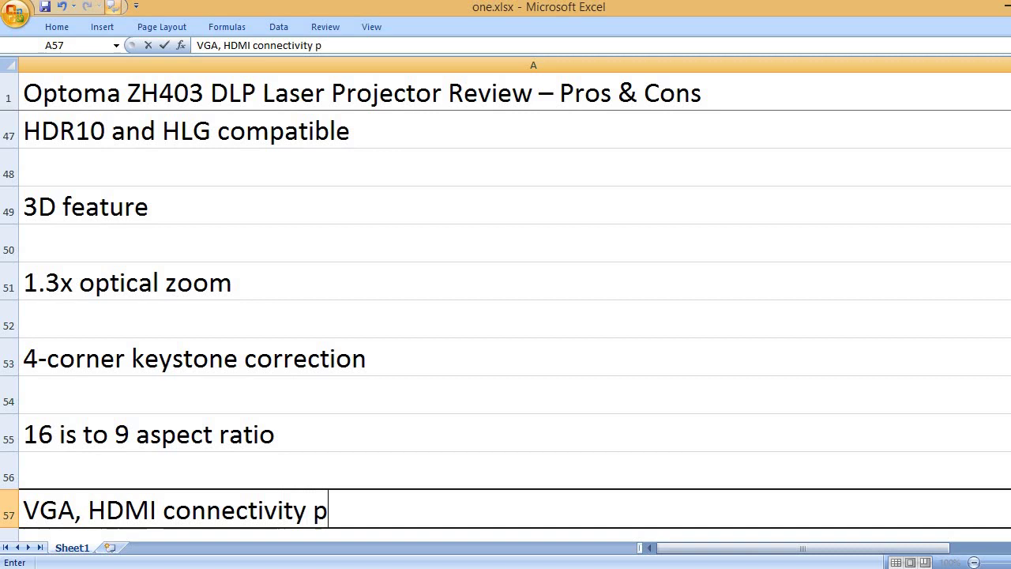
key("Return")
key("Return")
Enter '15.35 x 19.69 x 7.87 inches product dimensions' and '5.94 pounds weight' on alternate rows.
type("15.35 x")
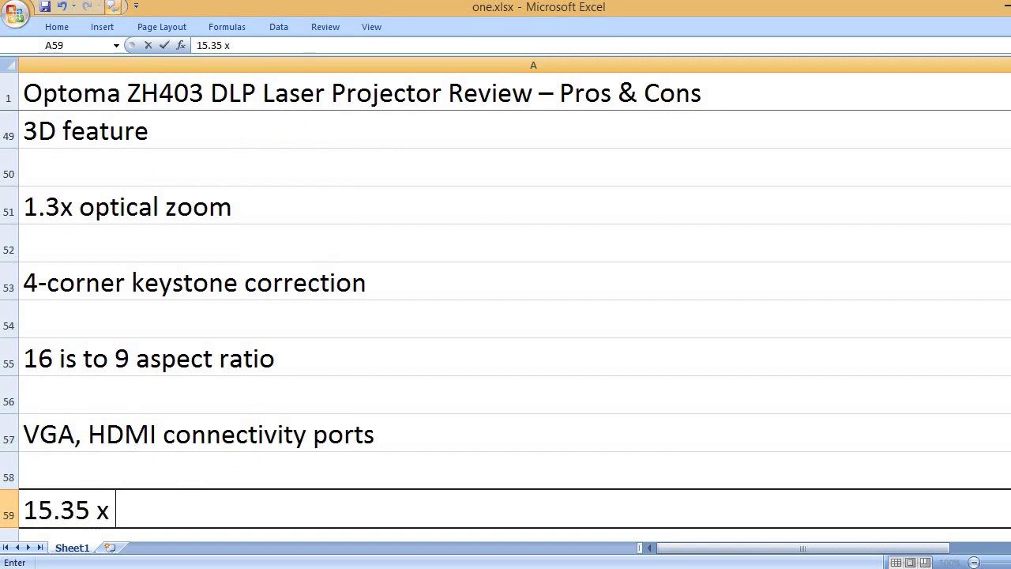
type(" 19.69 x 7.")
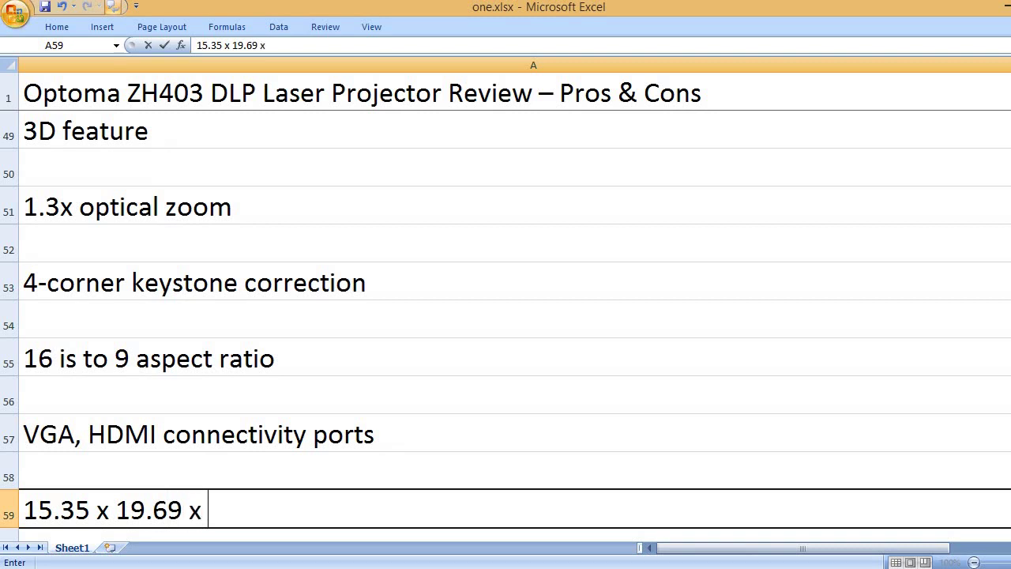
type("87")
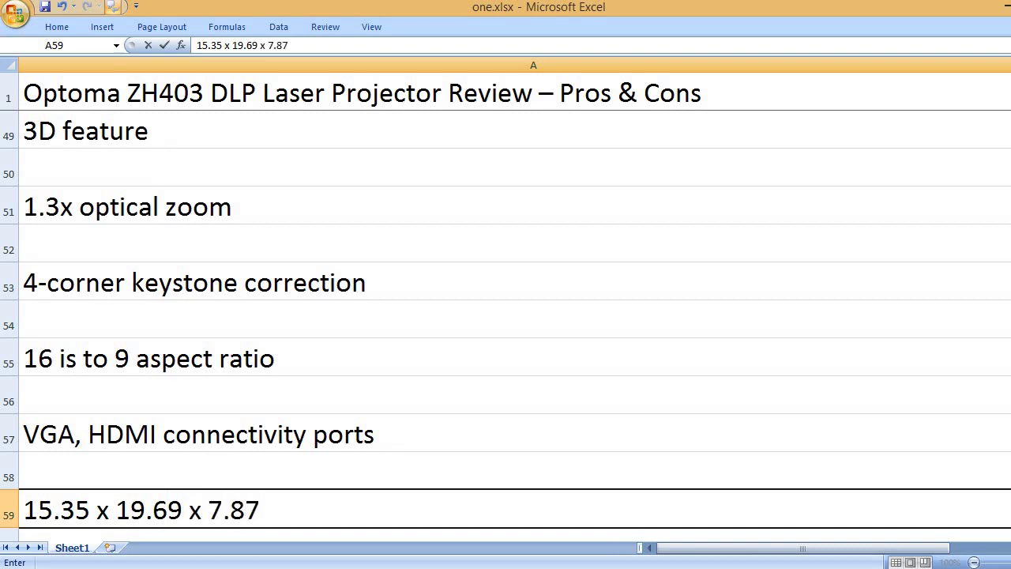
type(" inches produ")
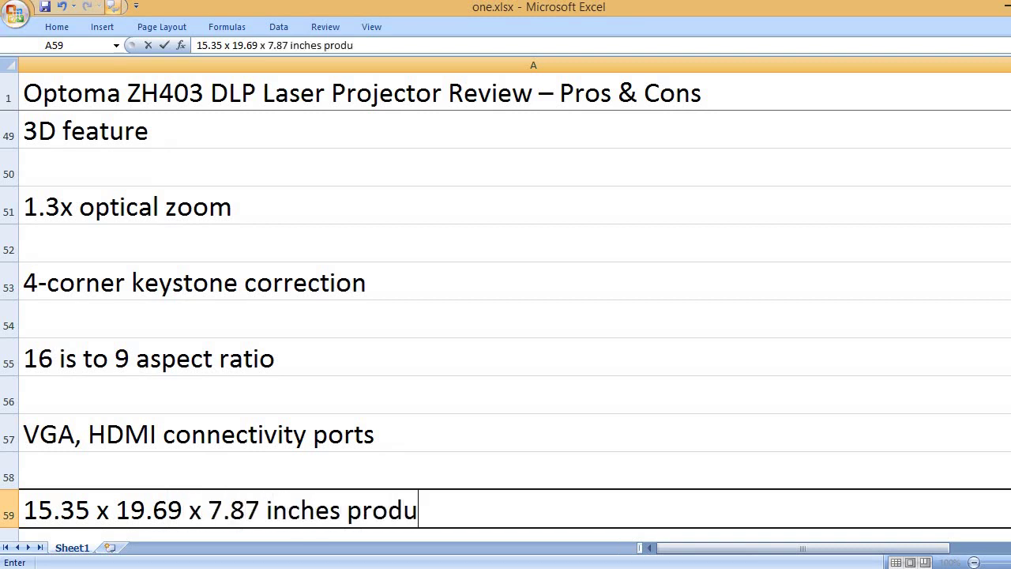
type("ct dimensions")
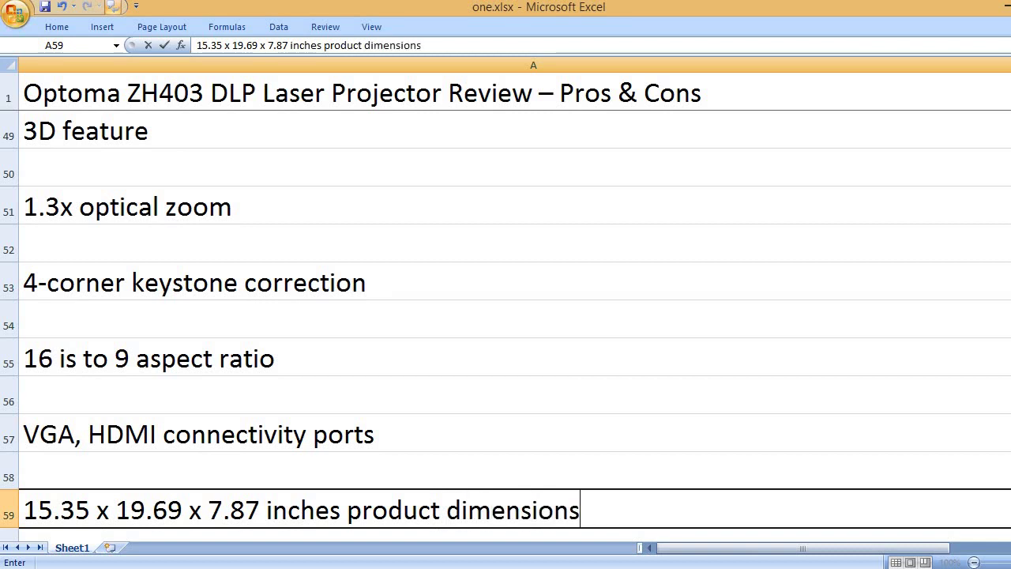
key("Return")
key("Return")
type("5.9")
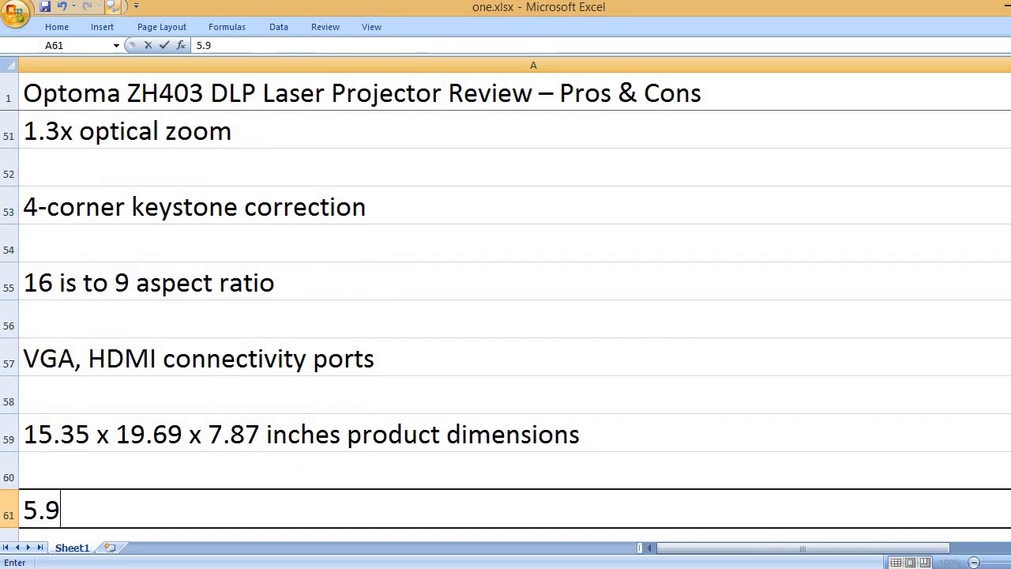
type("4 pounds")
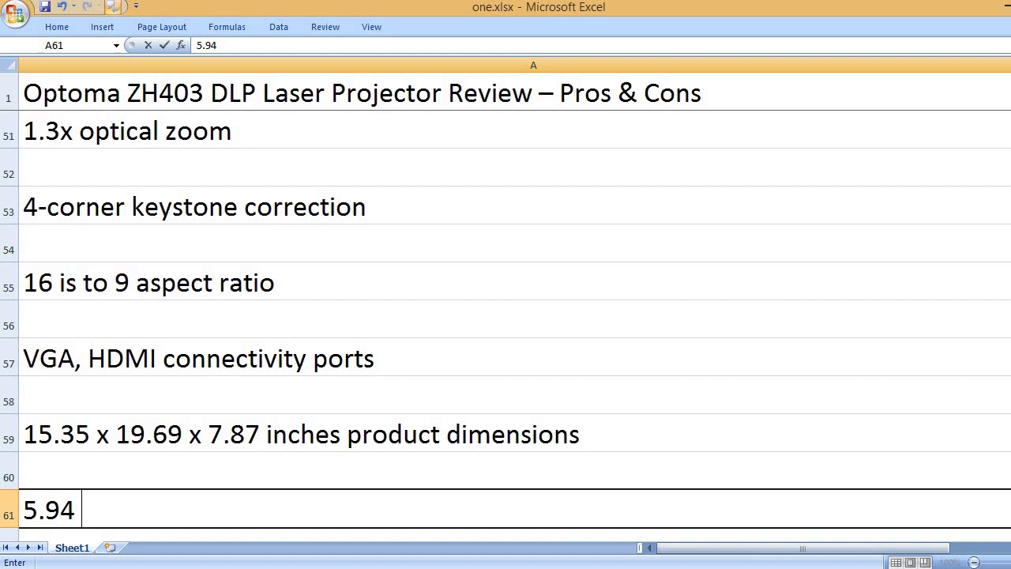
type(" weight")
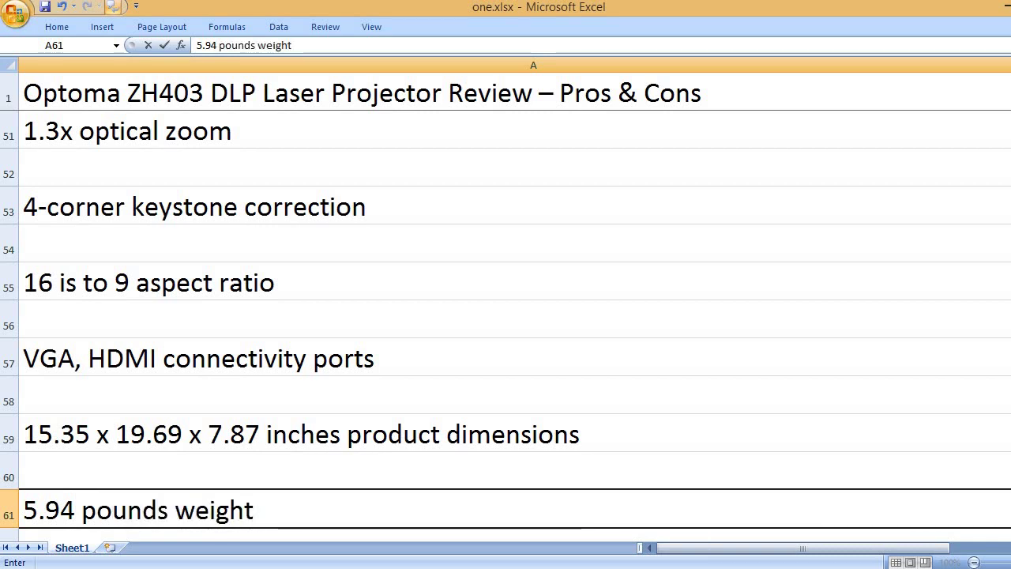
key("Return")
key("Return")
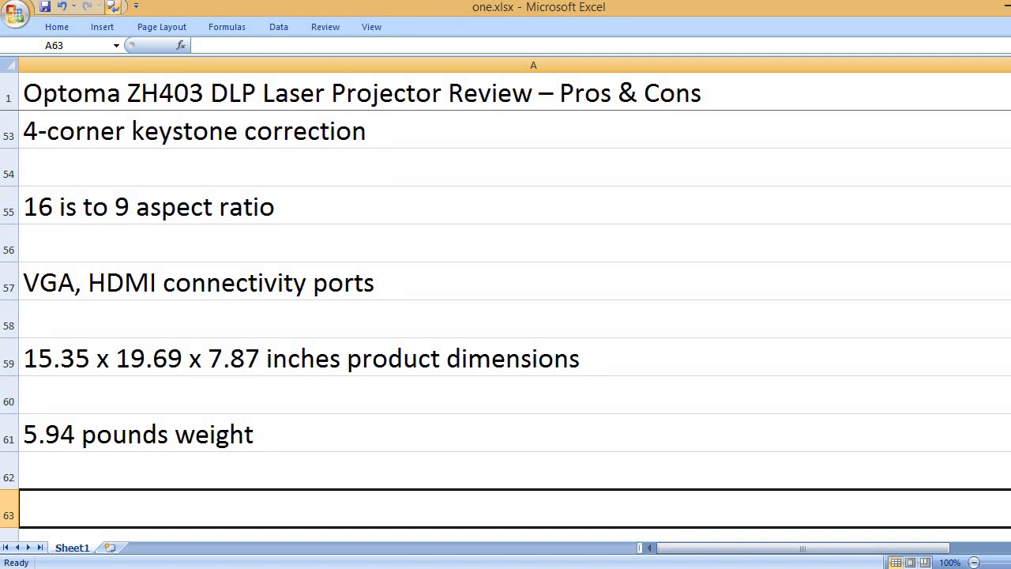
Enter 'Optoma brand name' in A63 and 'ZH403 model number' in A65.
type("Optoma")
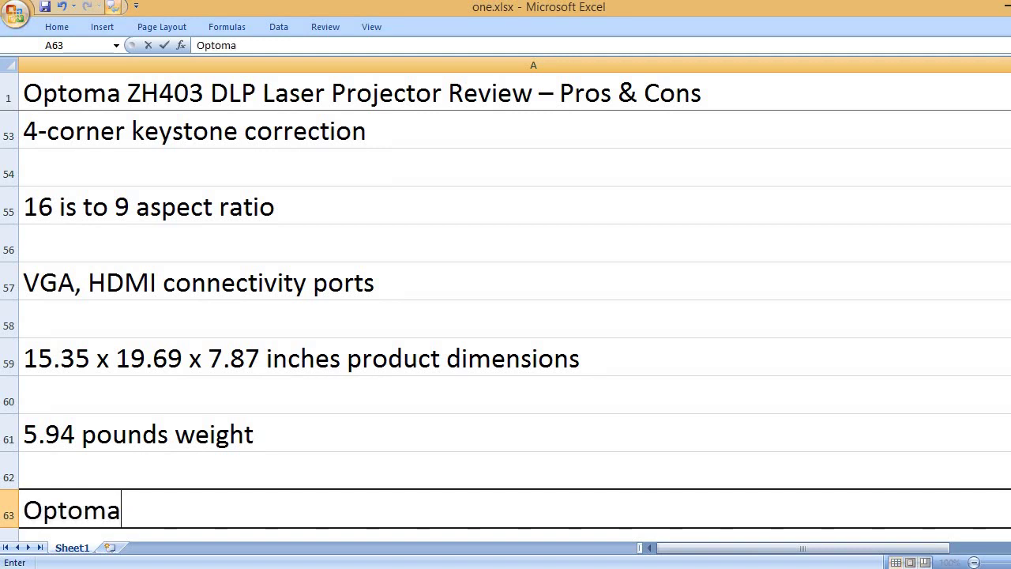
type(" brand name")
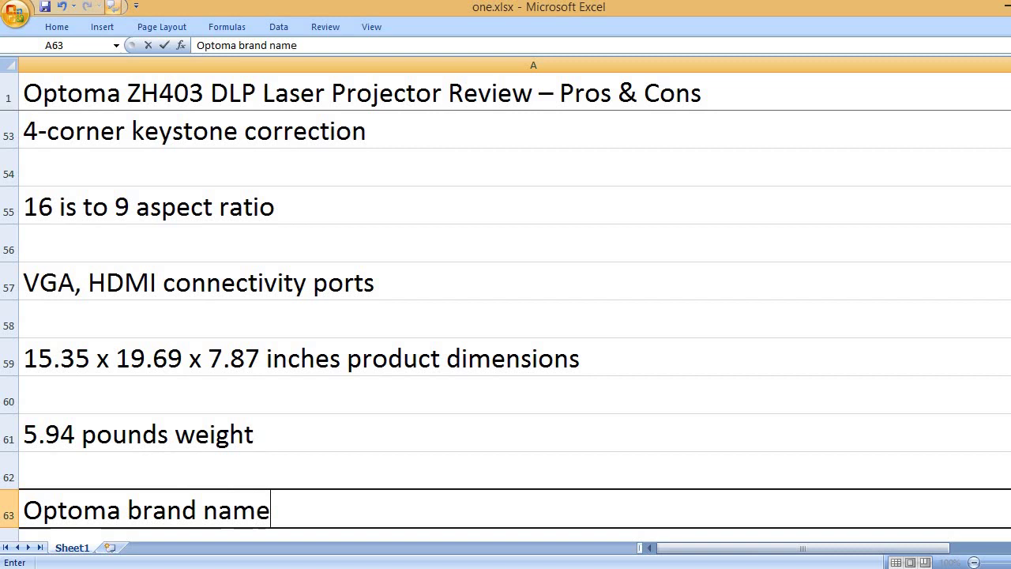
key("Return")
key("Return")
type("ZH")
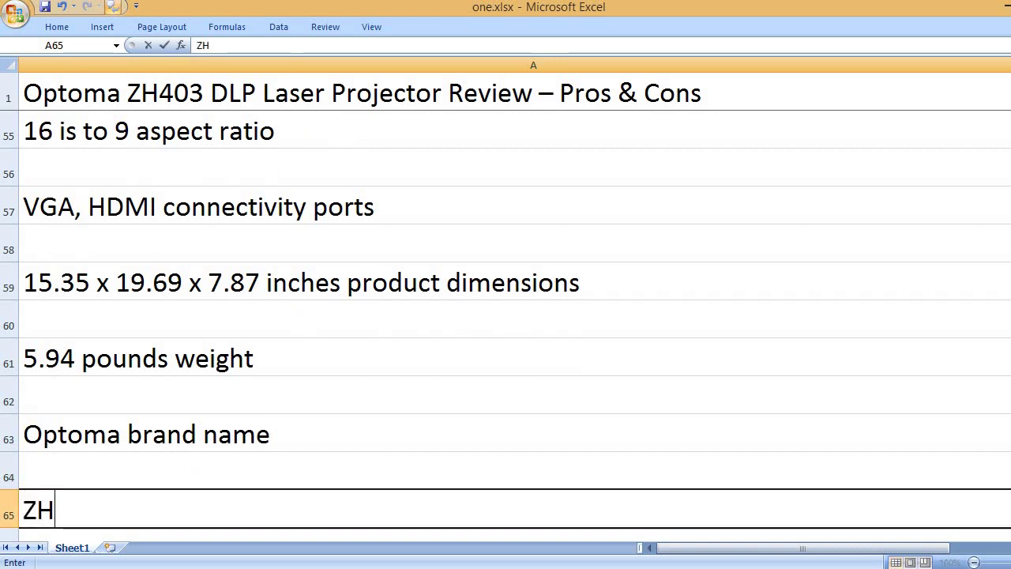
type("403")
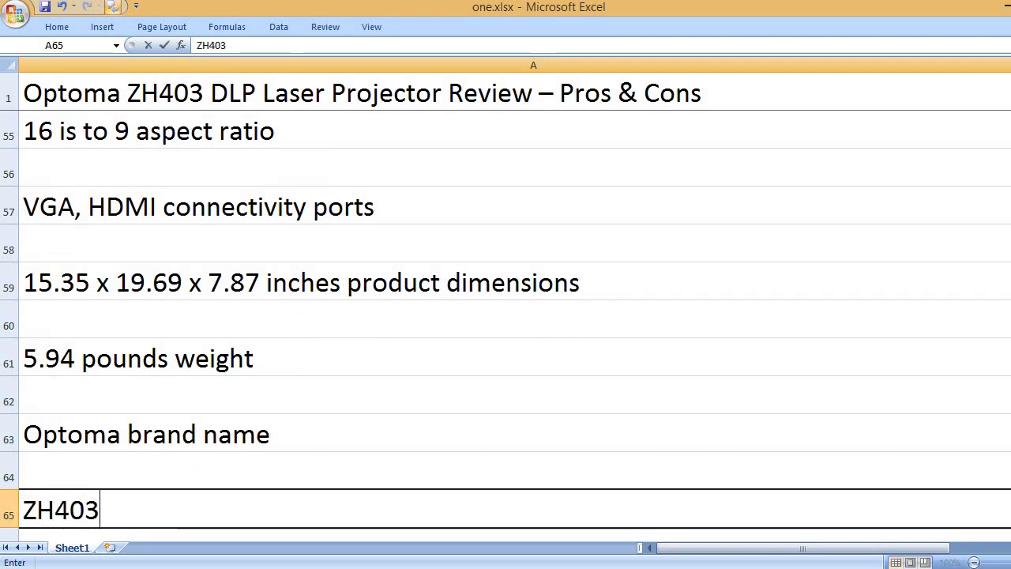
type(" model nu")
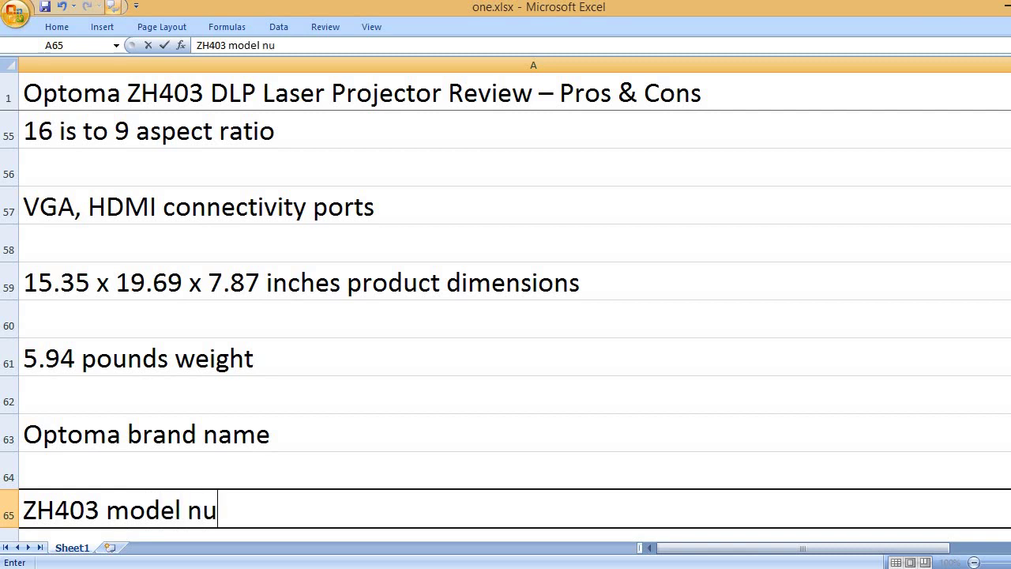
type("mber")
key("Return")
key("Return")
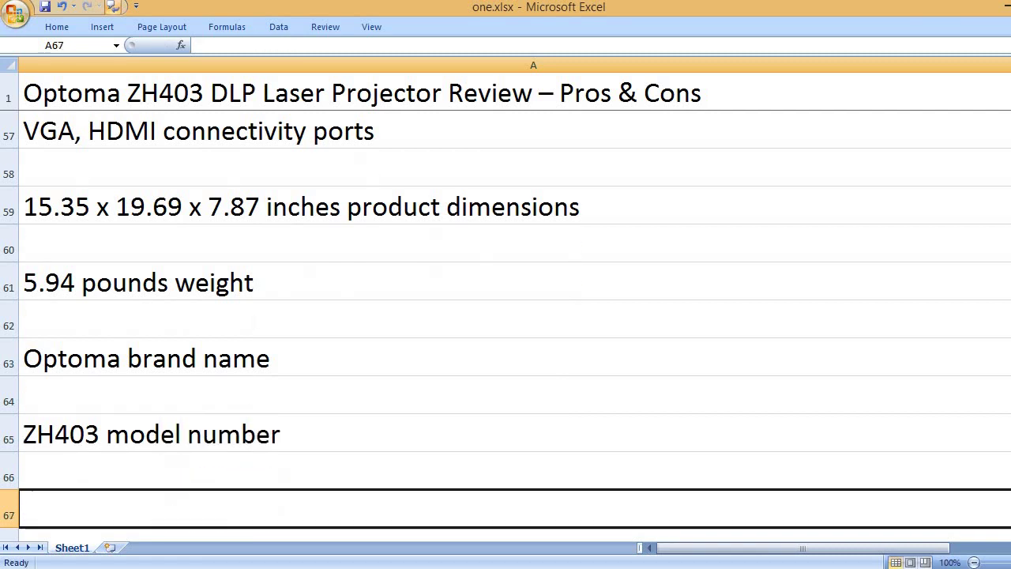
Type 'That's it, please like, comment and subscribe to my channel.' in A67.
type("That's it, p")
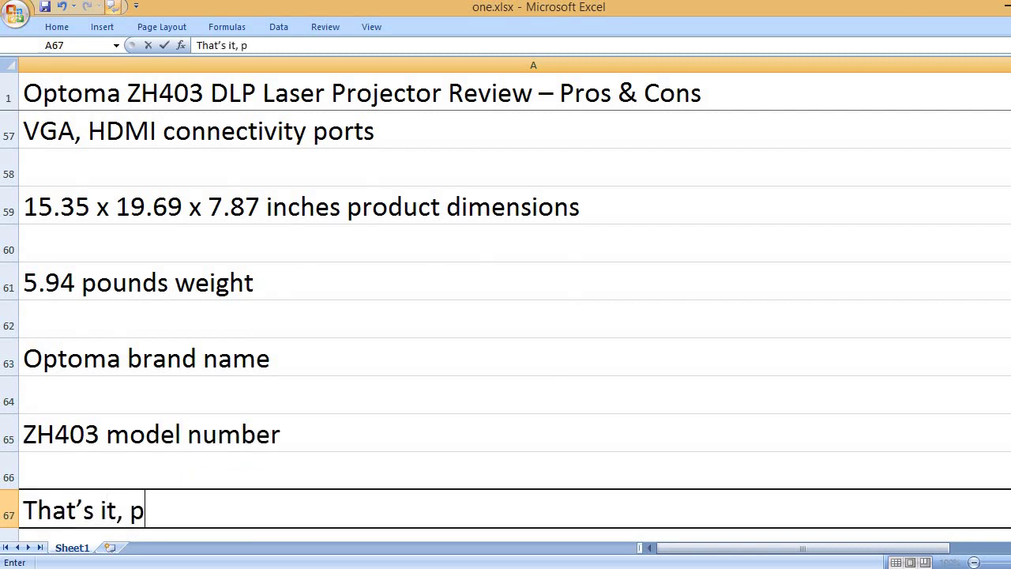
type("lease like, c")
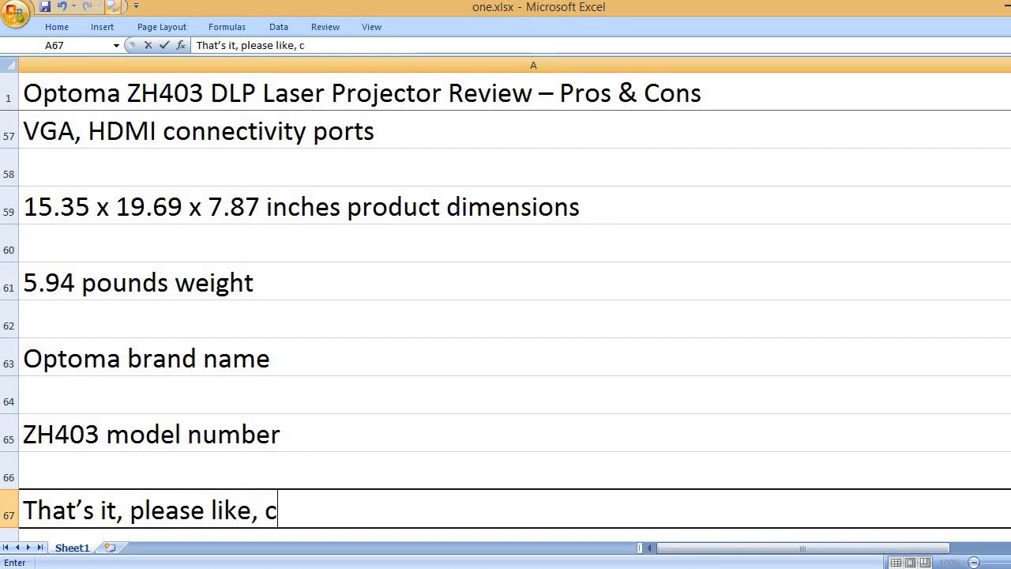
type("omment and sub")
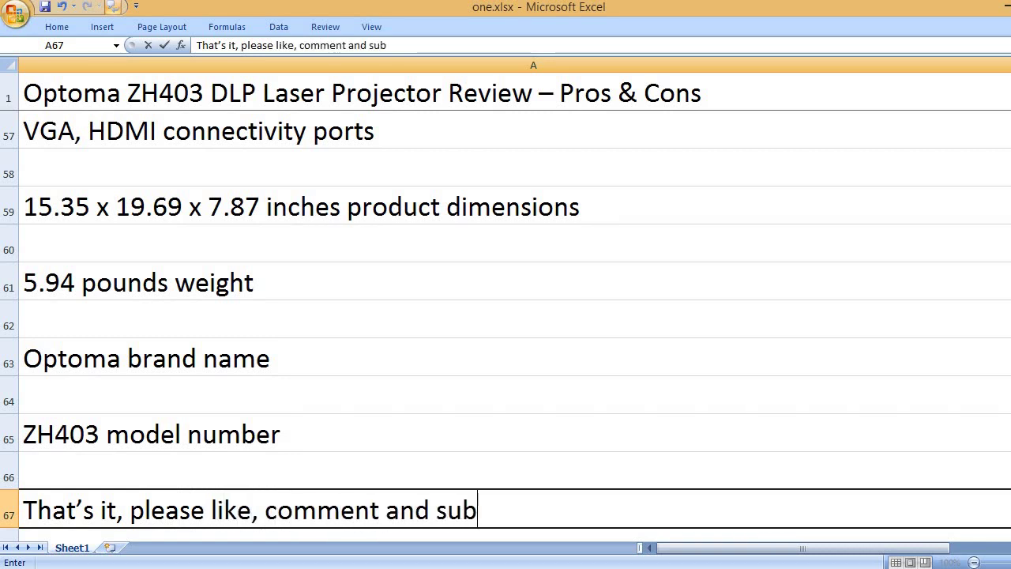
type("scribe to m")
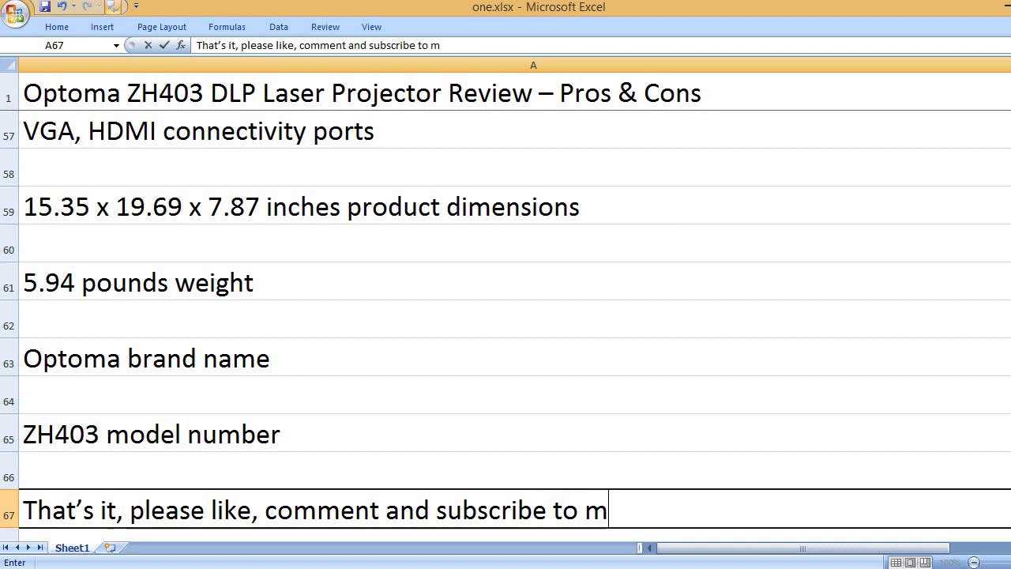
type("y channel.")
key("Return")
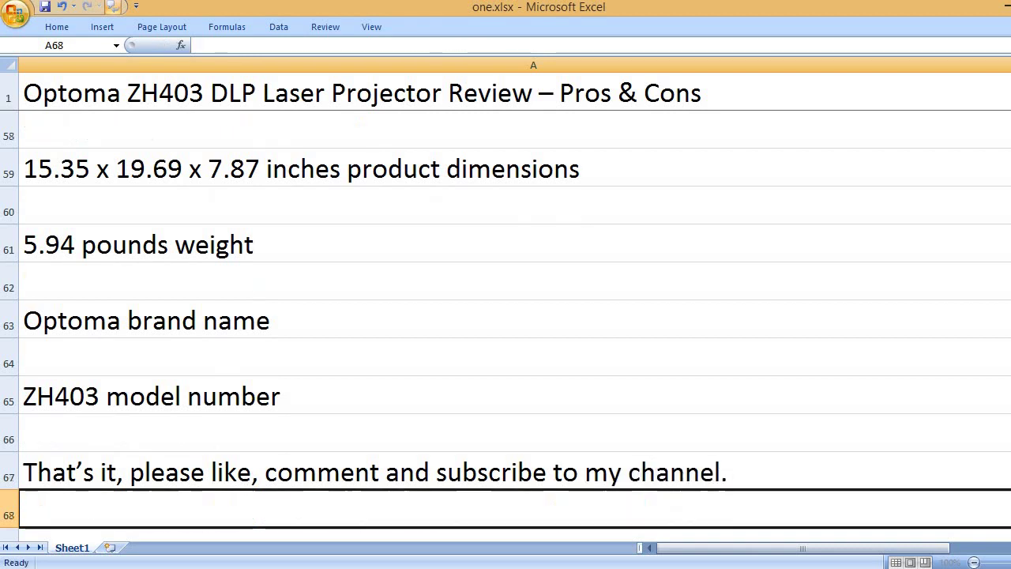
key("Return")
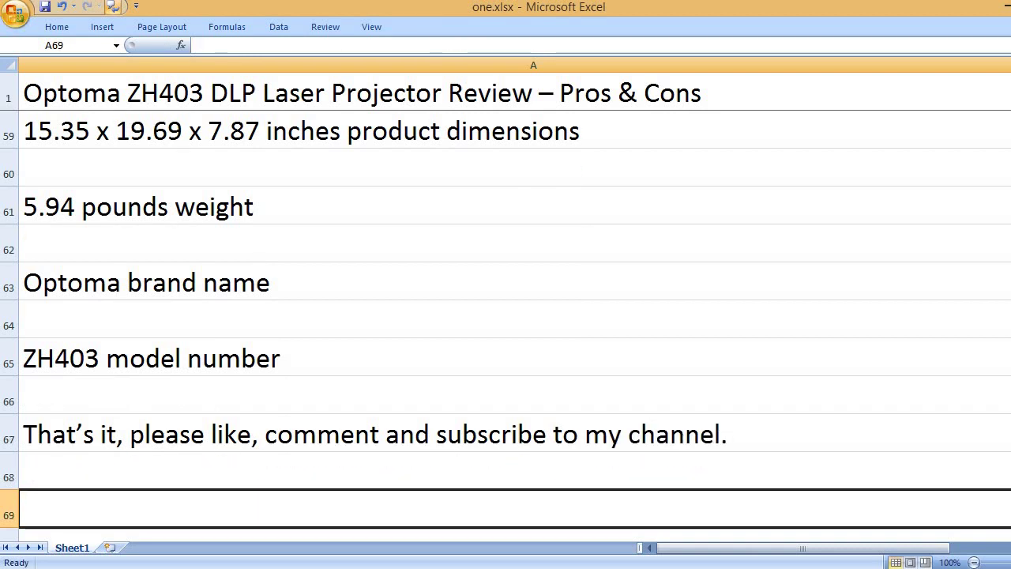